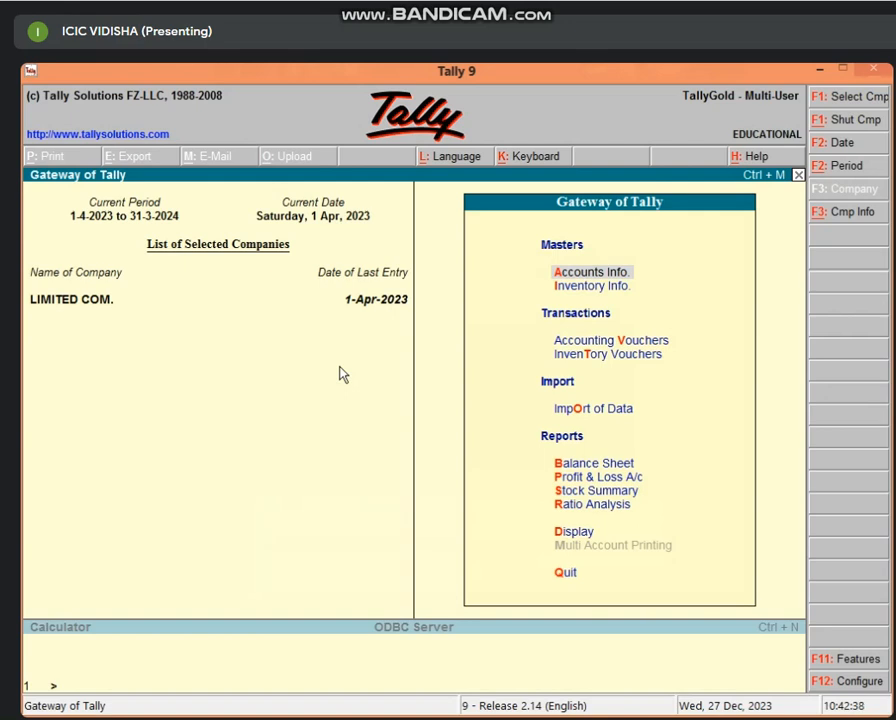
Step: Shut the currently loaded company LIMITED COM. with Alt+F1
key("alt+F1")
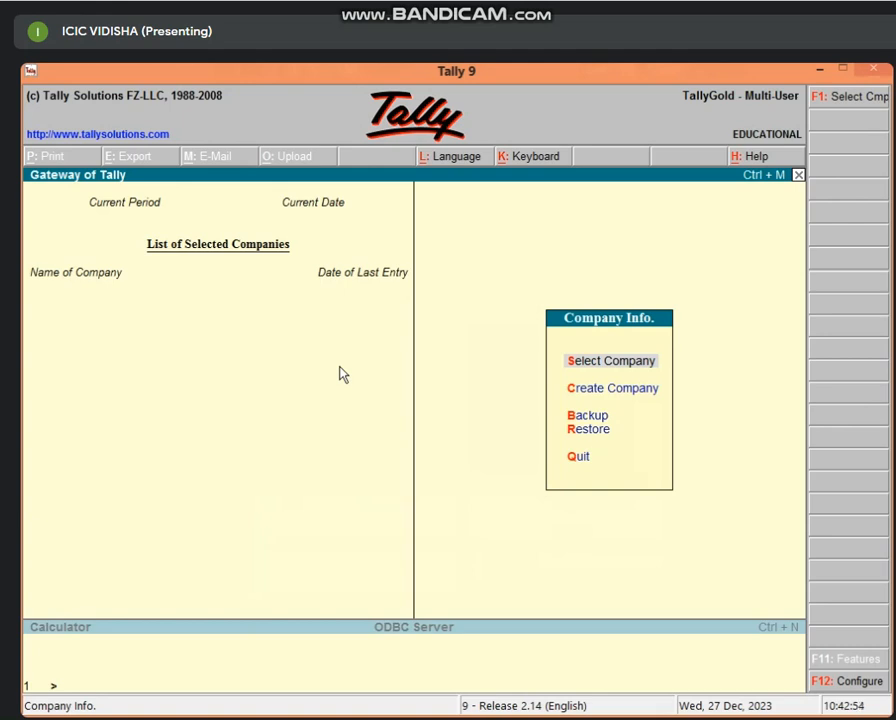
Step: Open the Select Company list from the Company Info. menu
key("Down")
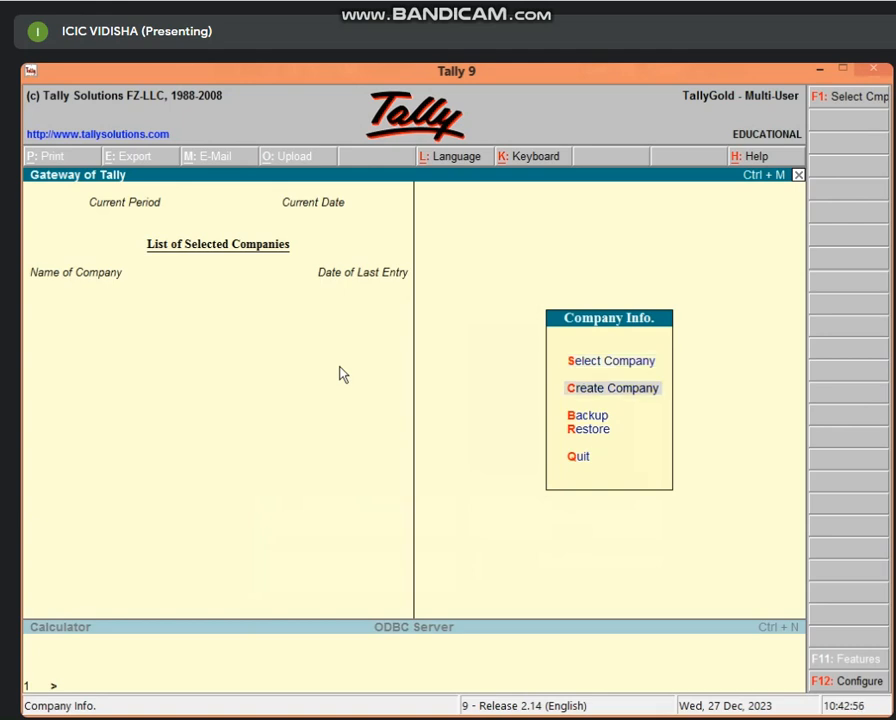
key("Up")
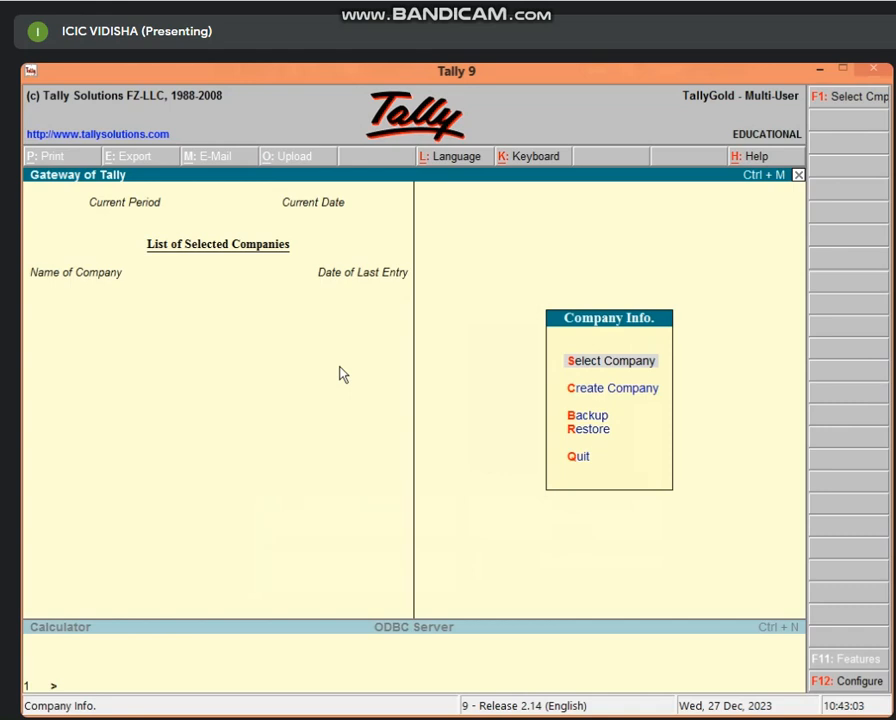
key("Return")
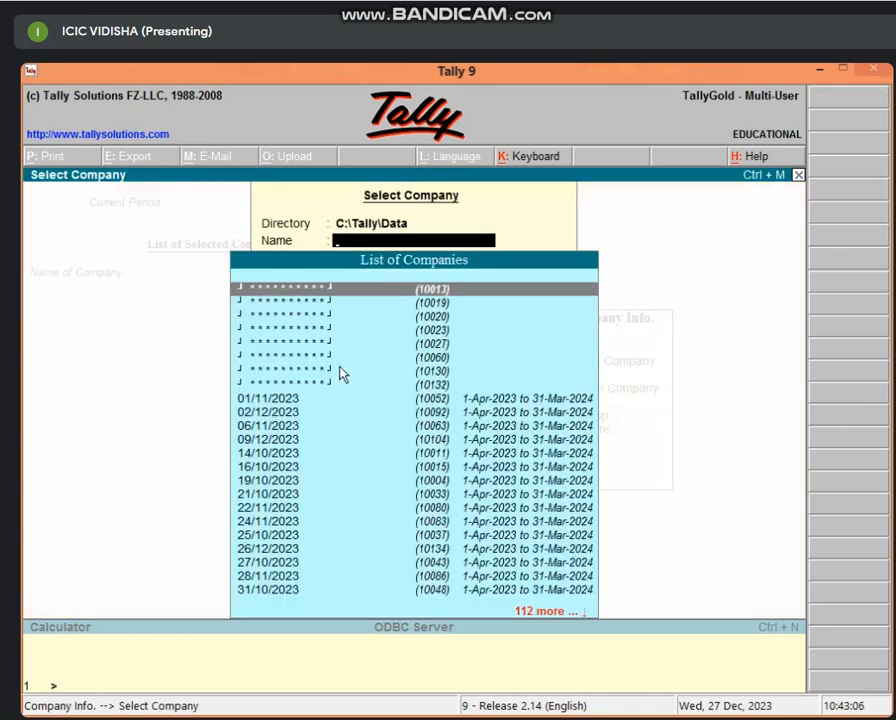
Step: Browse the list of companies in C:\Tally\Data and pick company (10130)
key("Down")
key("Down")
key("Down")
key("Down")
key("Down")
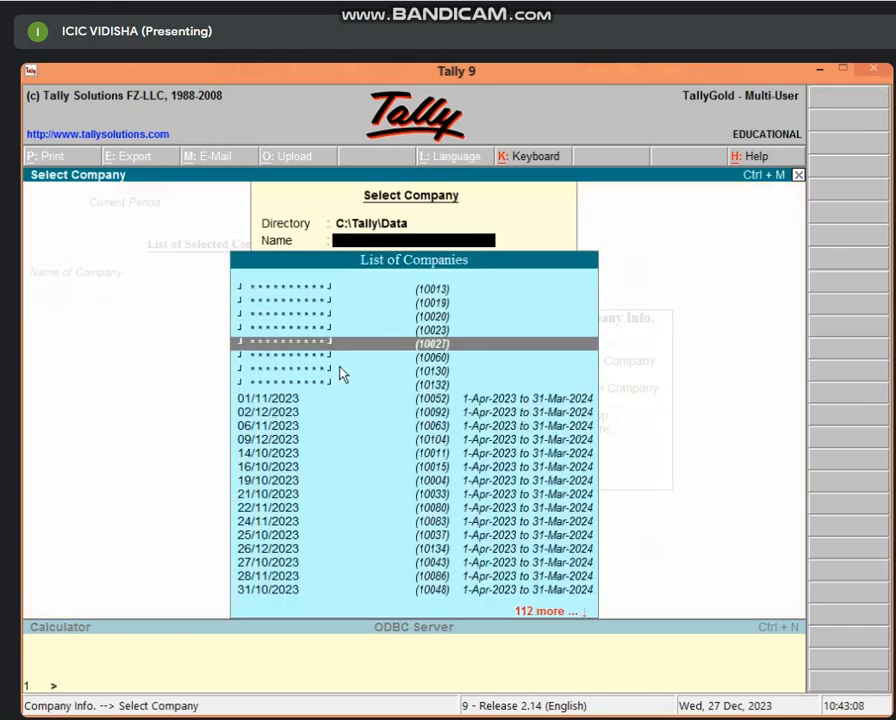
key("Down")
key("Down")
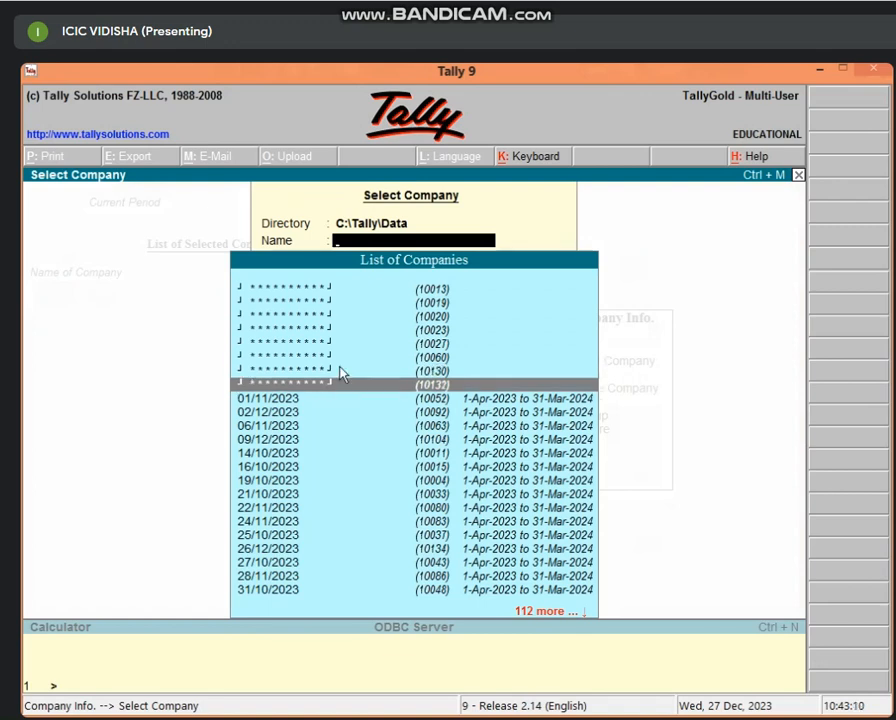
key("Up")
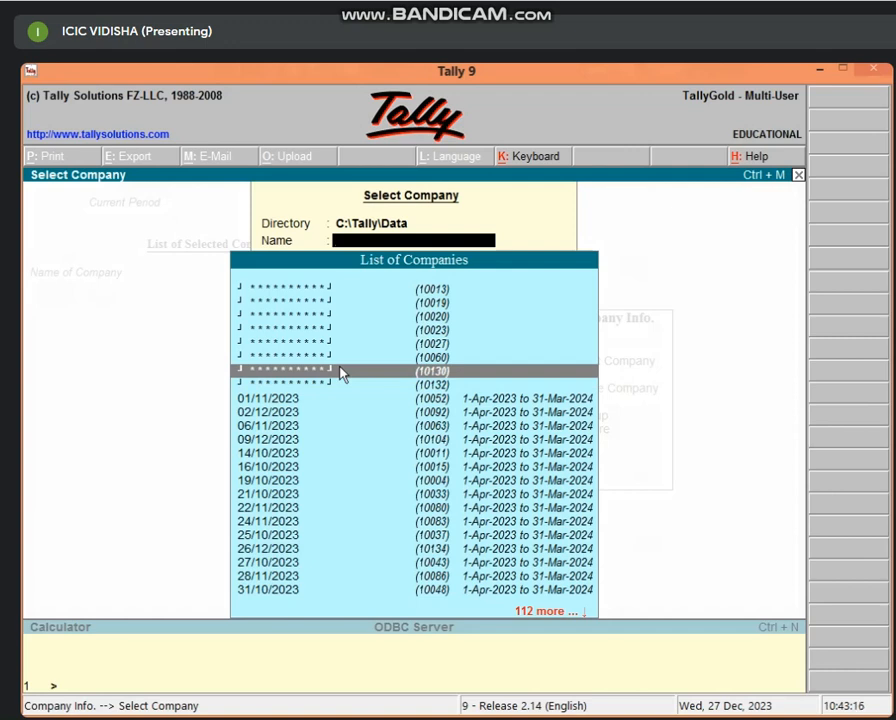
key("Down")
key("Down")
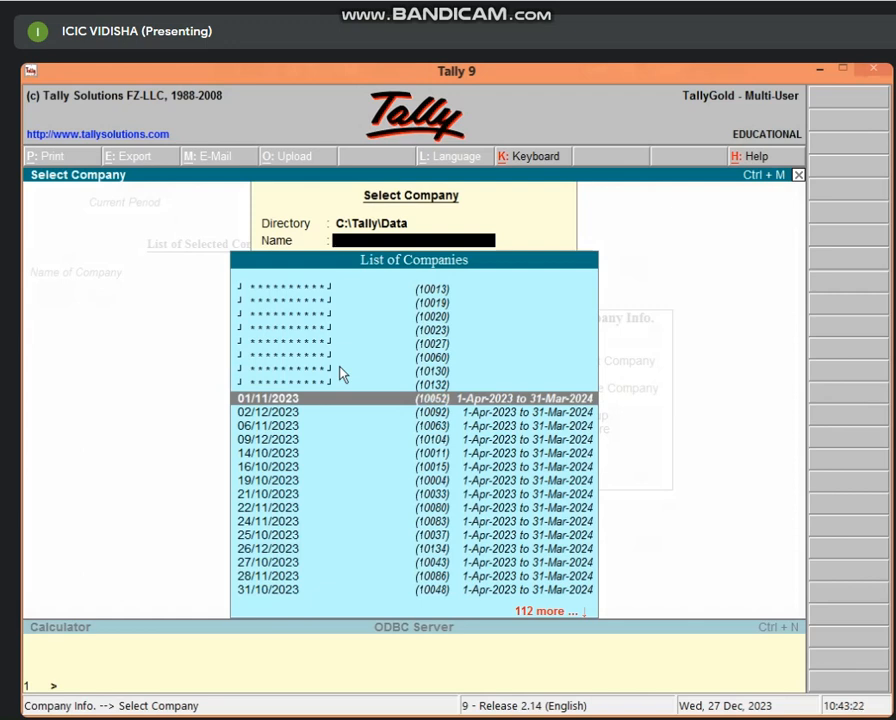
key("Up")
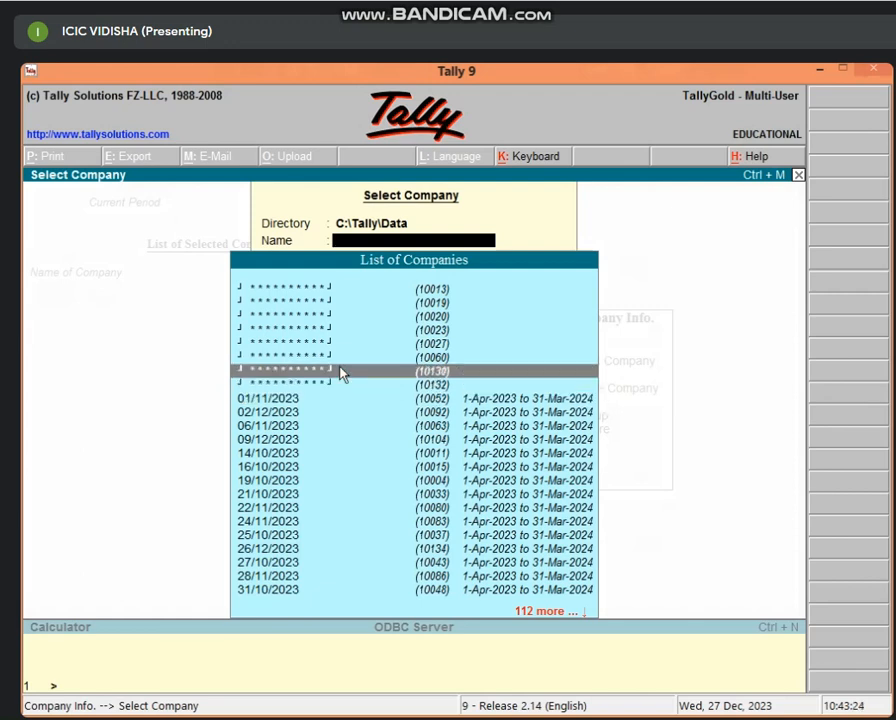
key("Down")
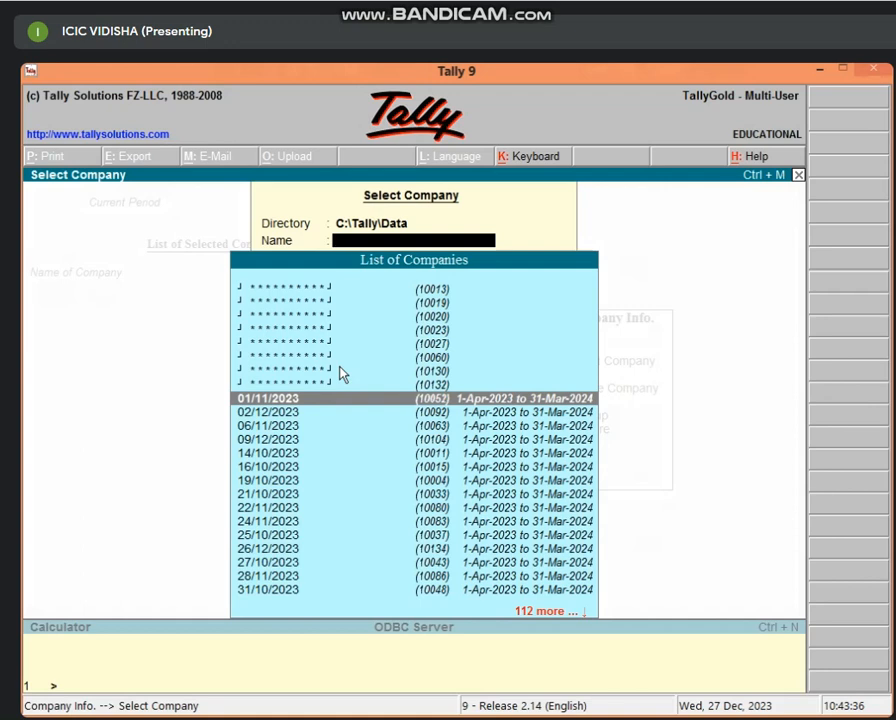
key("Up")
key("Up")
key("Down")
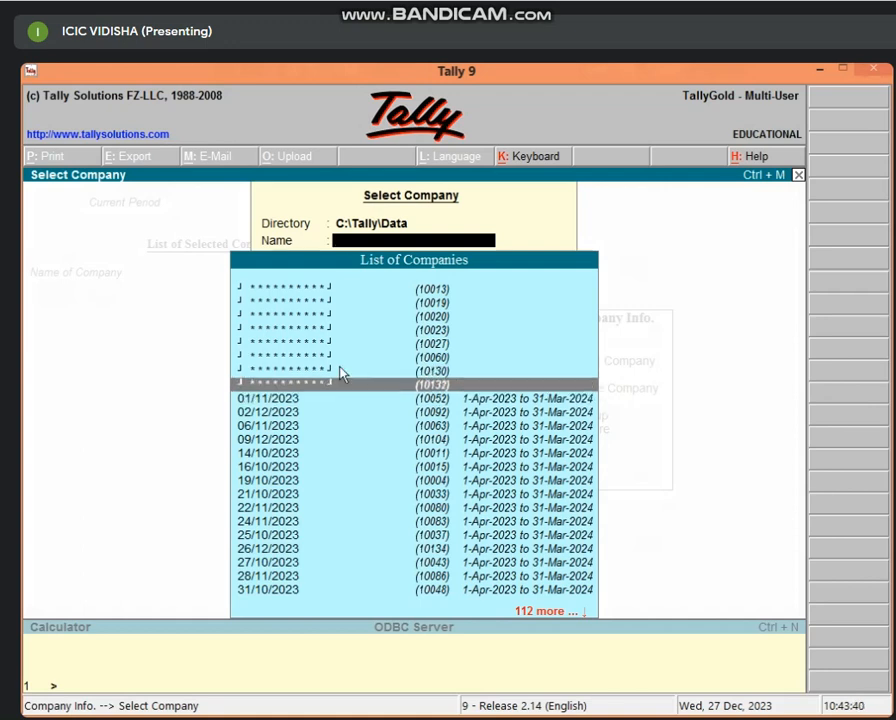
key("Up")
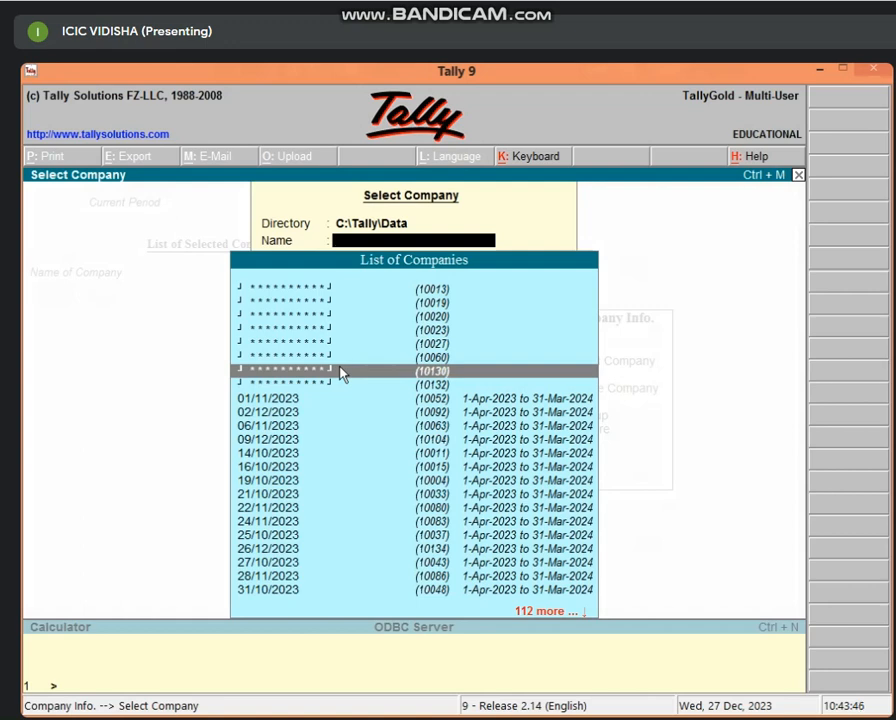
key("Down")
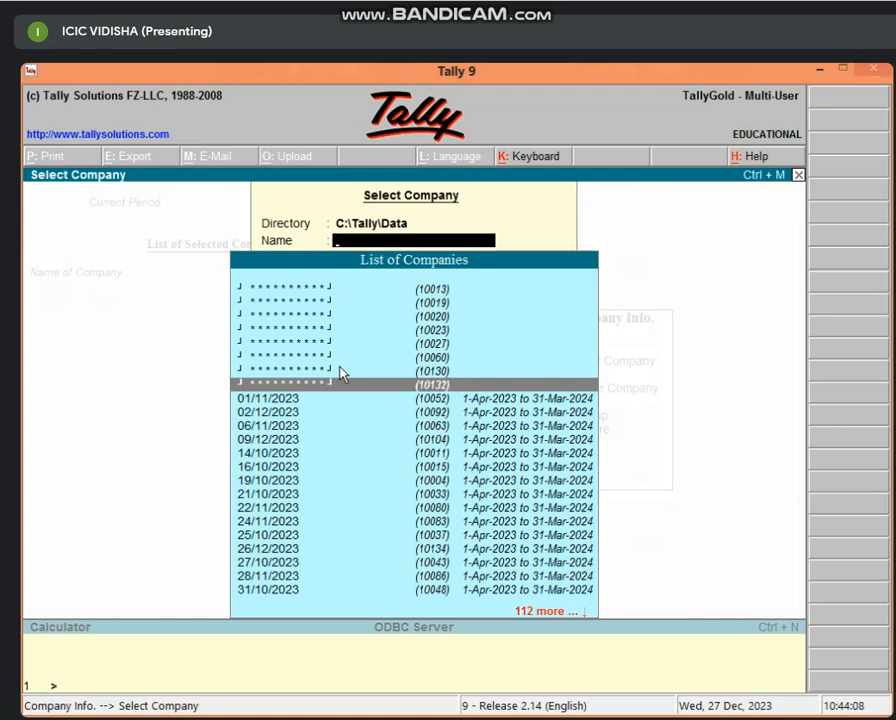
left_click(340, 371)
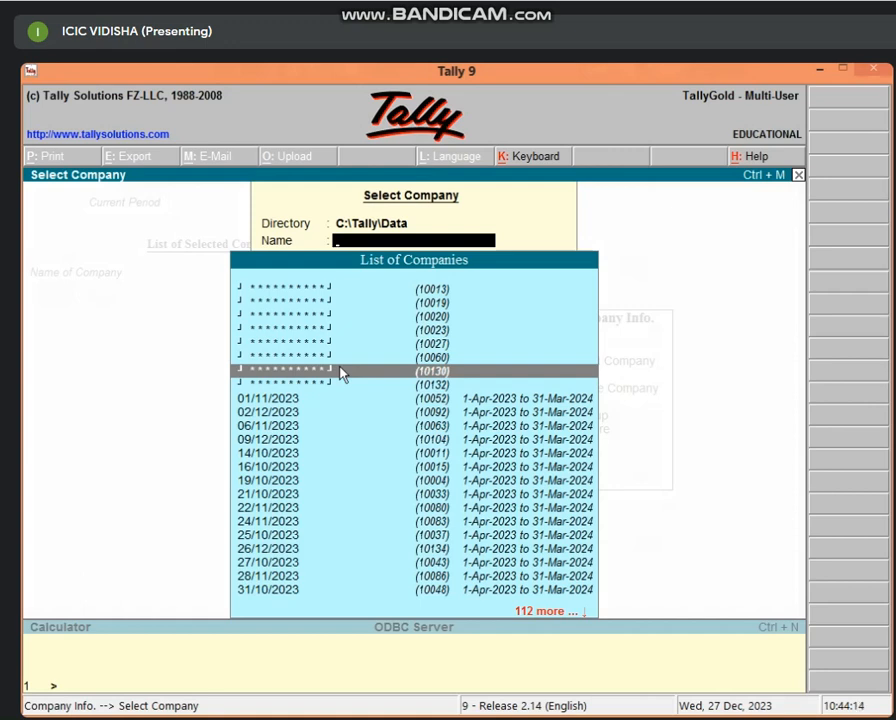
Step: Open company (10130), unlock it with the TallyVault password, and log in with the user name and password
left_click(340, 373)
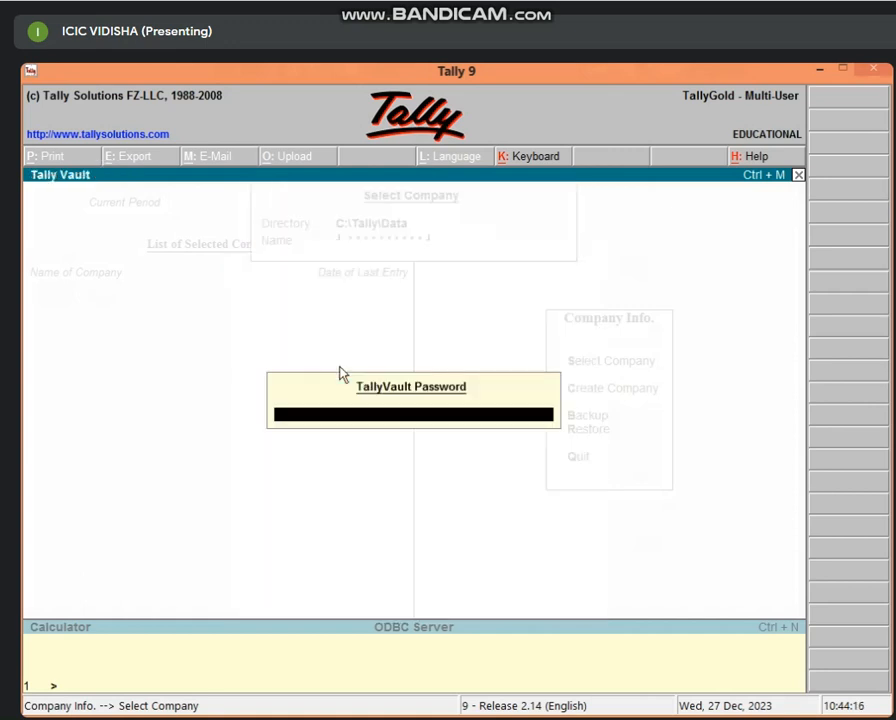
type("***")
key("Return")
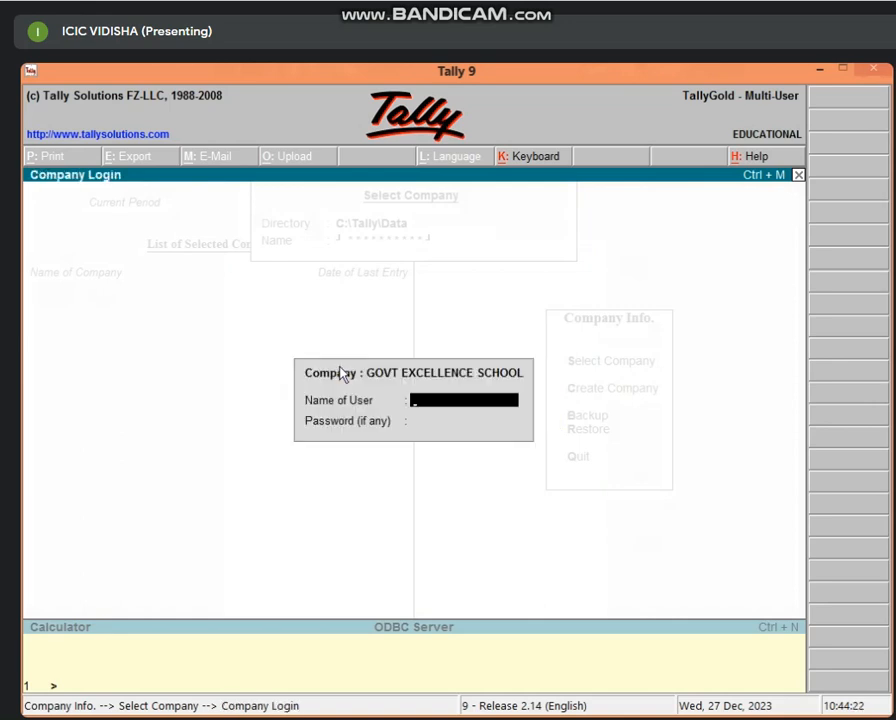
type("ICIC")
key("Return")
type("*")
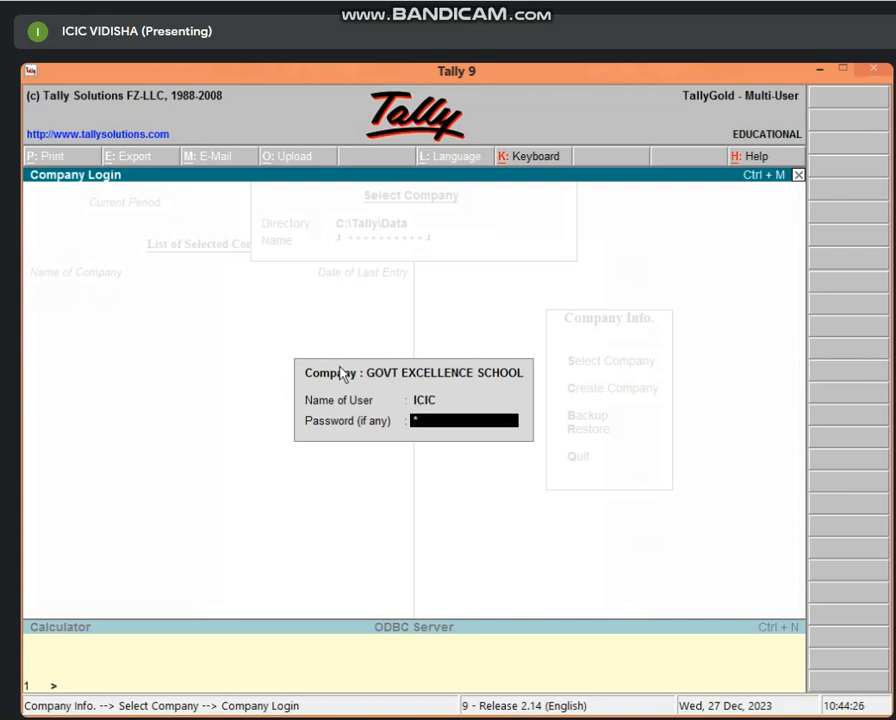
type("***")
key("Return")
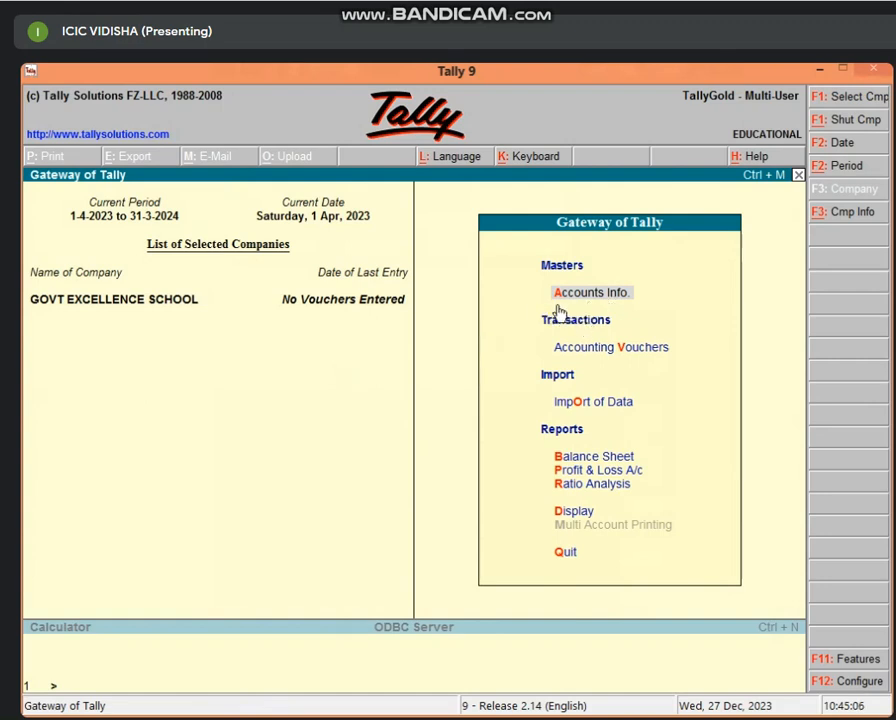
Step: Reach Accounts Info. > Ledgers > Single Ledger Create after one false start, opening a blank ledger form
key("Return")
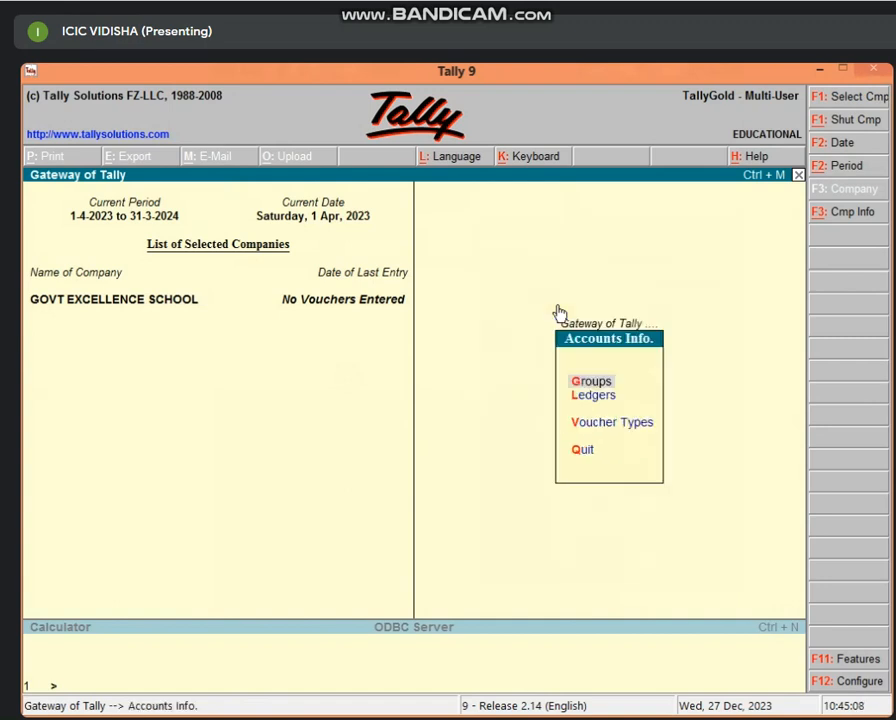
left_click(609, 400)
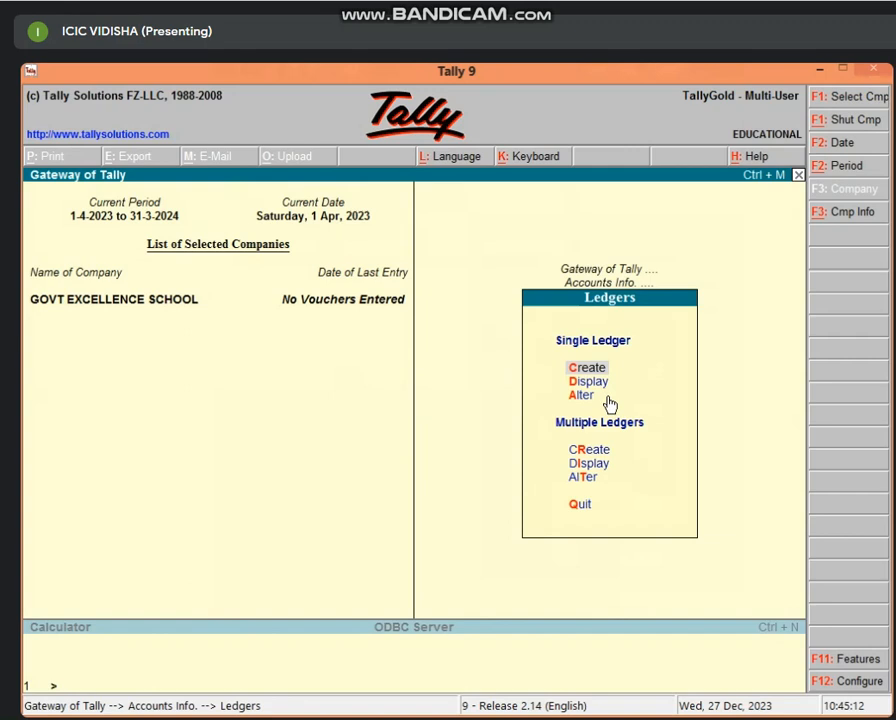
key("Return")
key("Escape")
key("Return")
key("Escape")
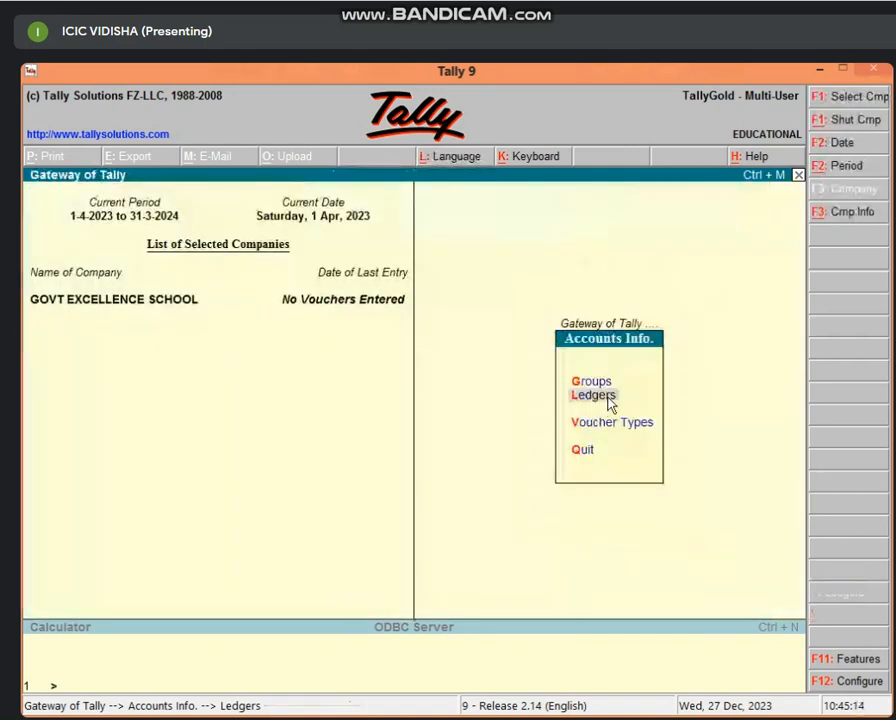
key("Escape")
key("Return")
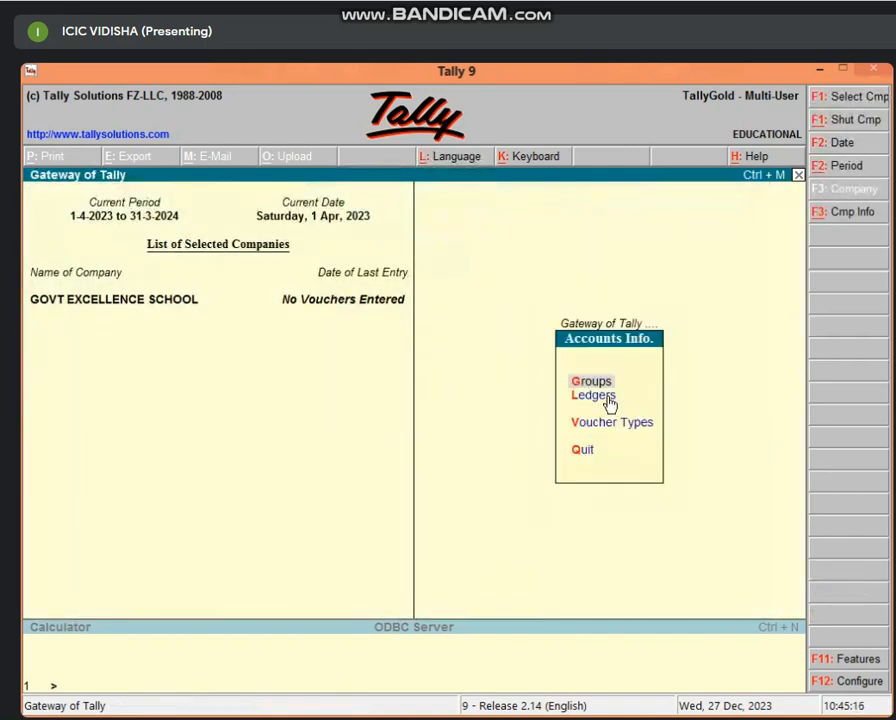
left_click(609, 400)
key("Return")
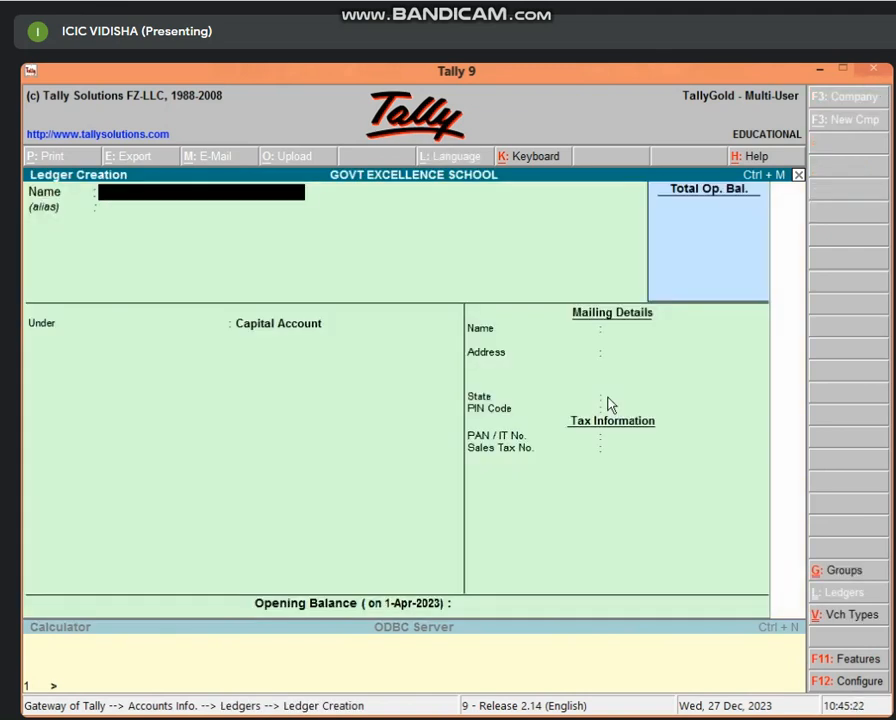
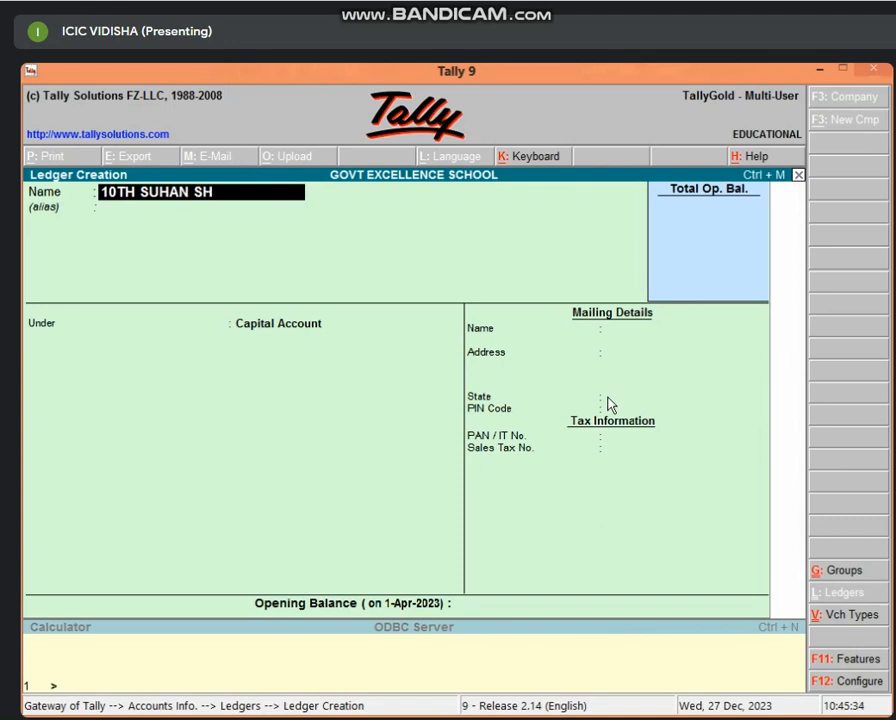
Step: Enter the class-10 student's name, with a ten-digit phone number and locality as aliases
key("Return")
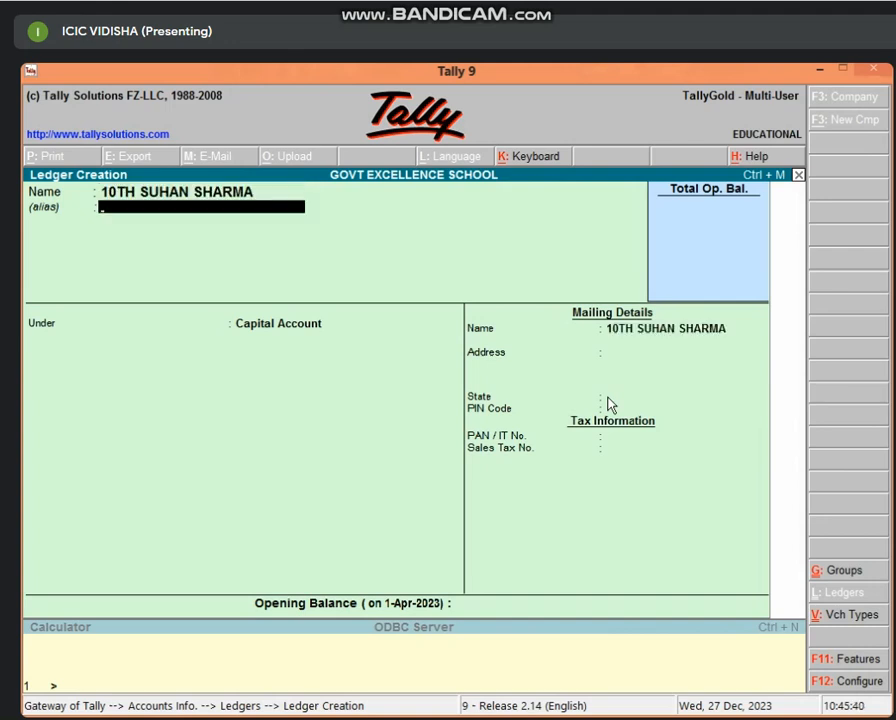
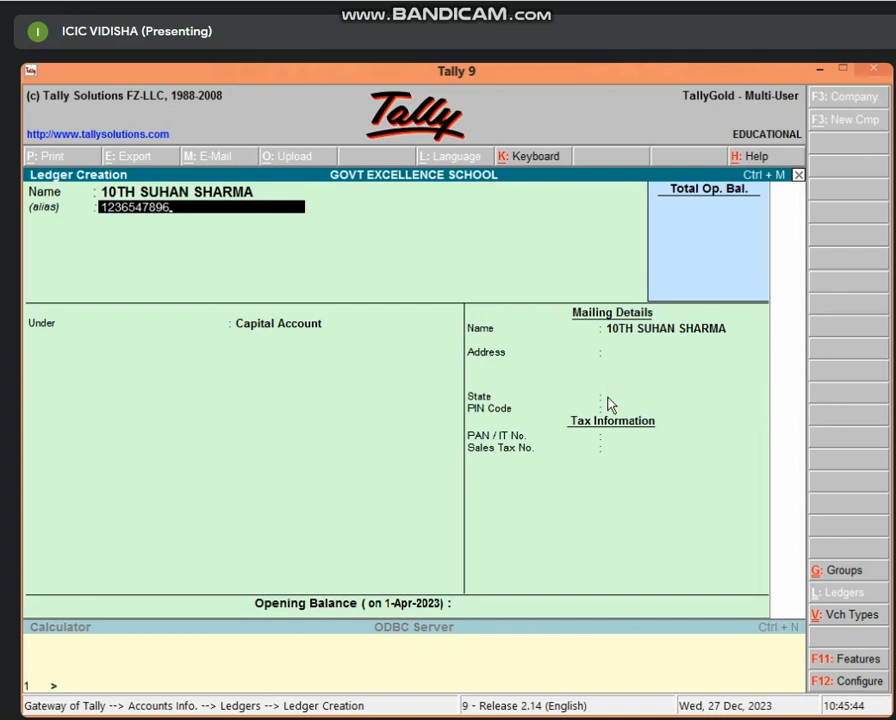
key("Return")
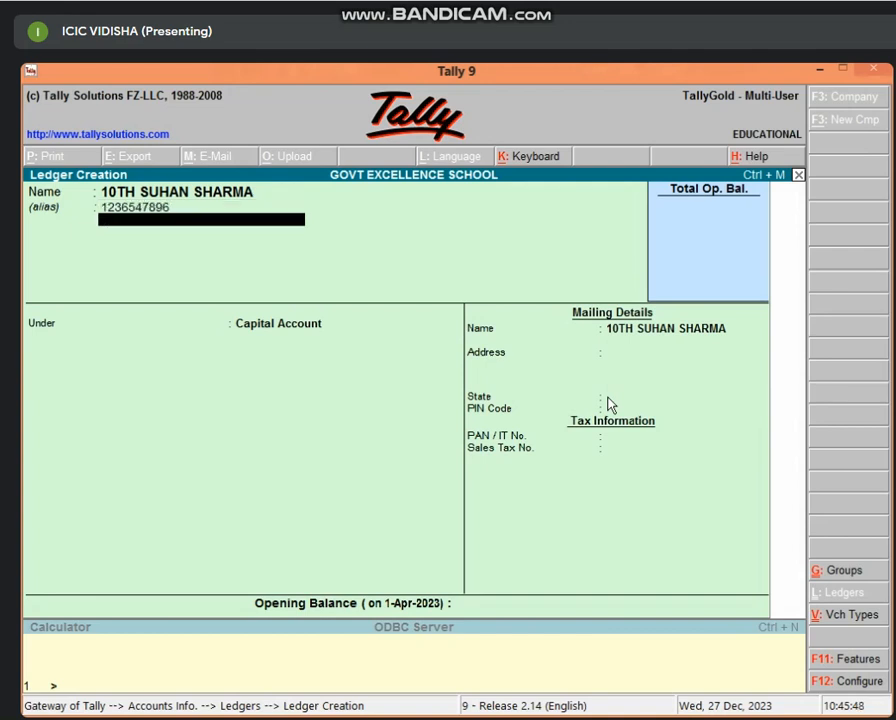
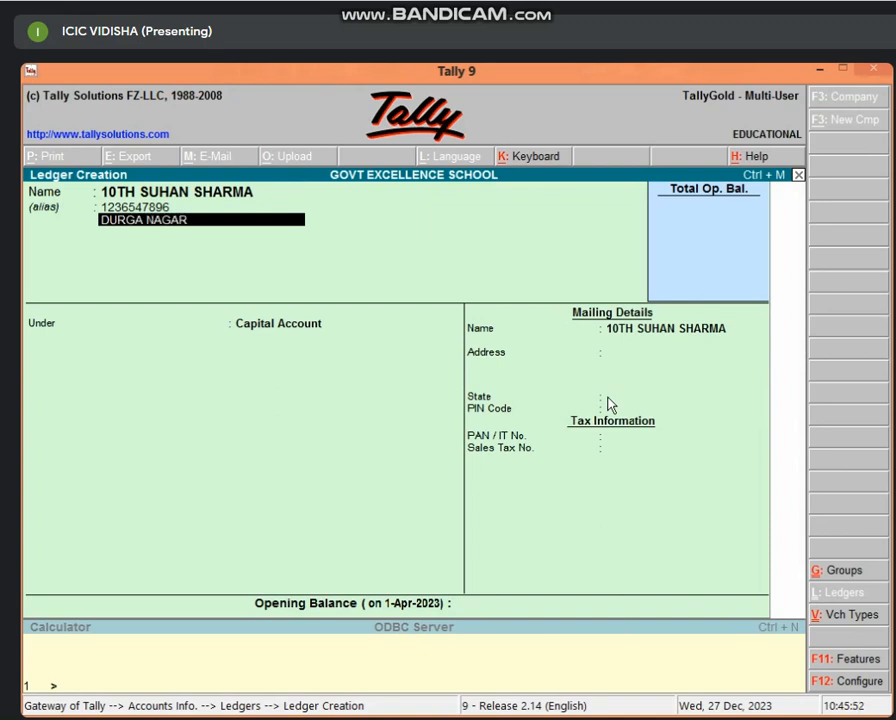
key("Return")
key("Return")
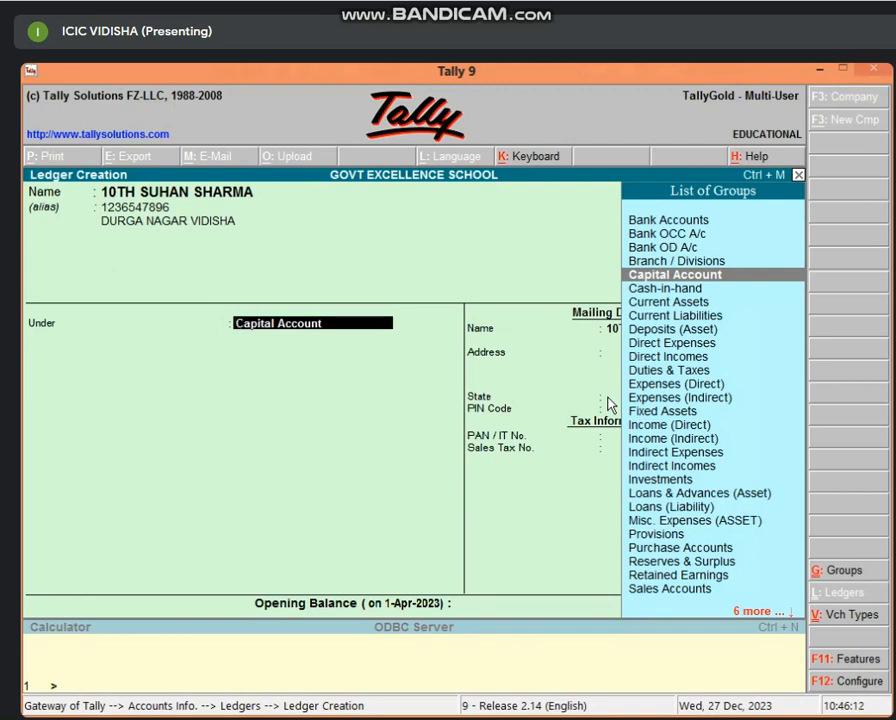
Step: Place the class-10 student's ledger under Direct Incomes, save it, and begin the class-9 student's ledger
type("DIRE")
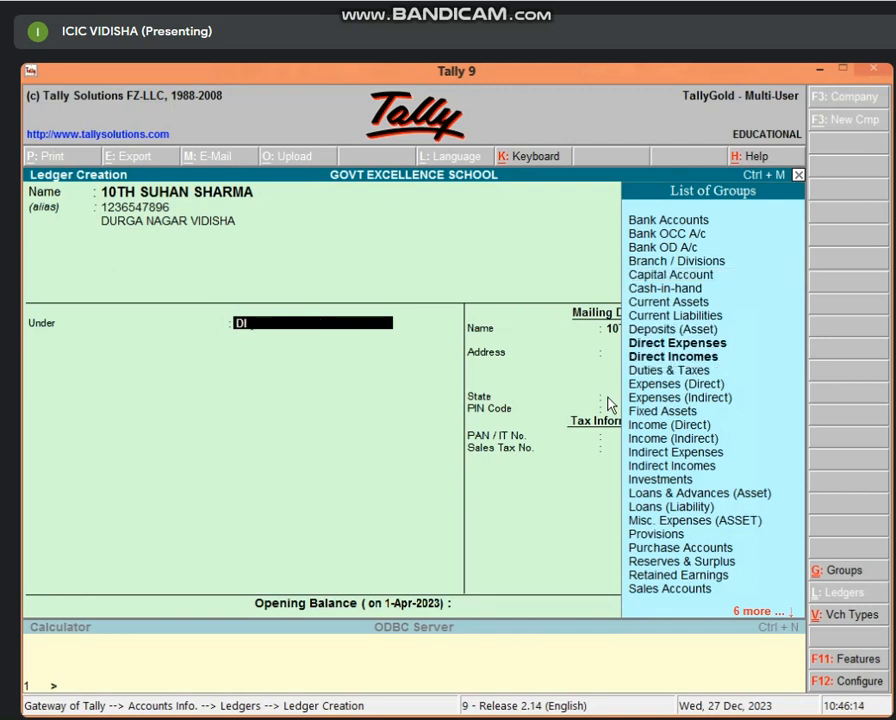
key("Down")
key("Down")
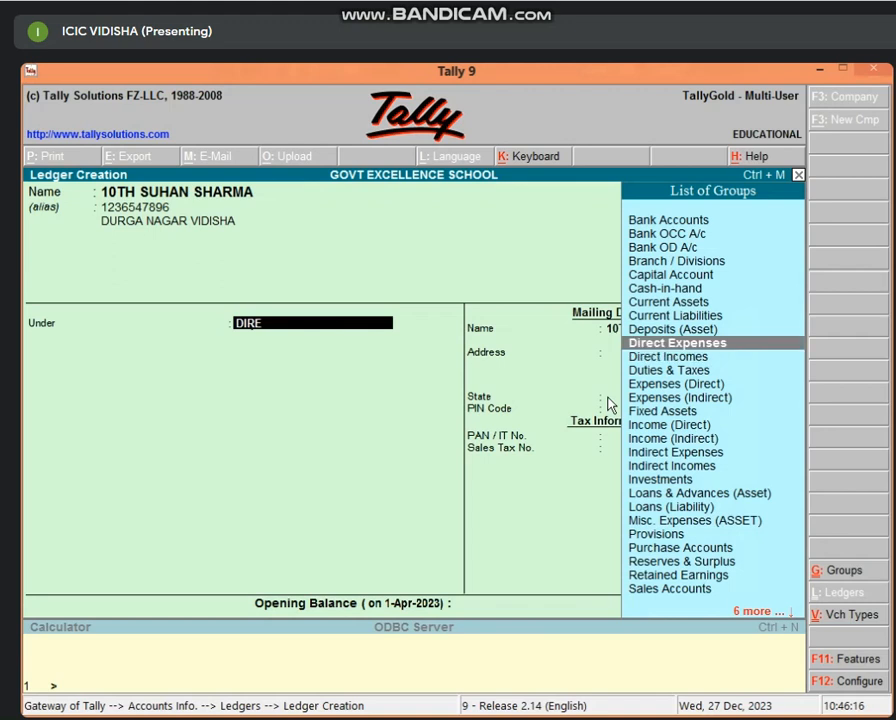
key("Return")
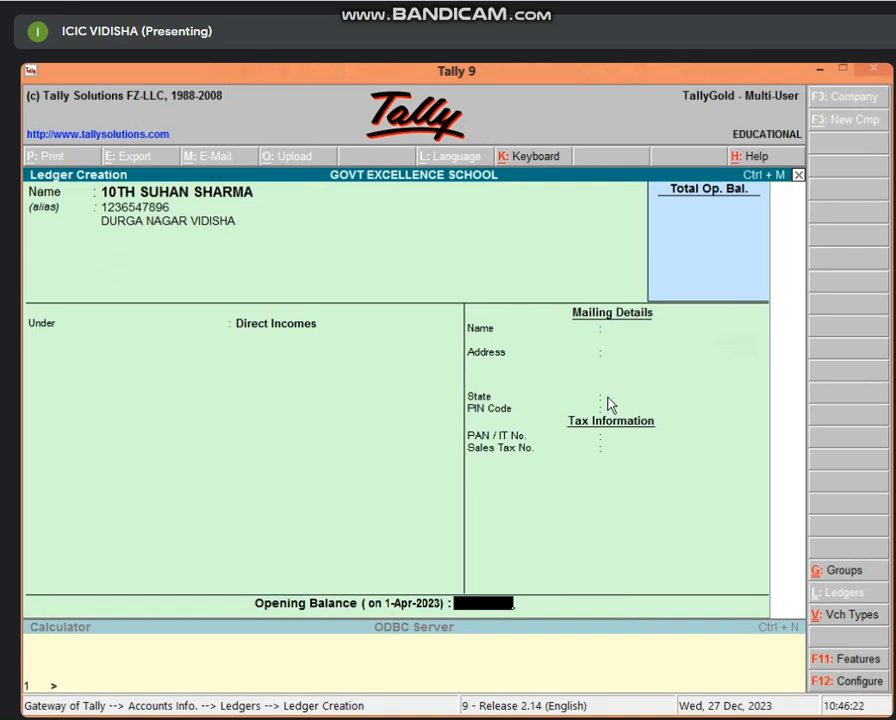
key("Return")
key("Return")
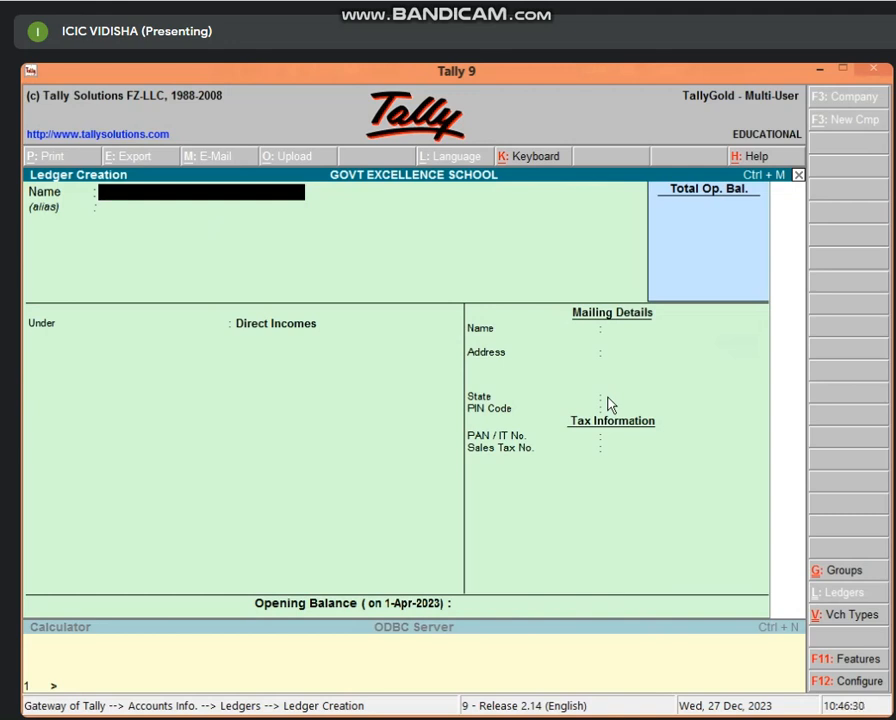
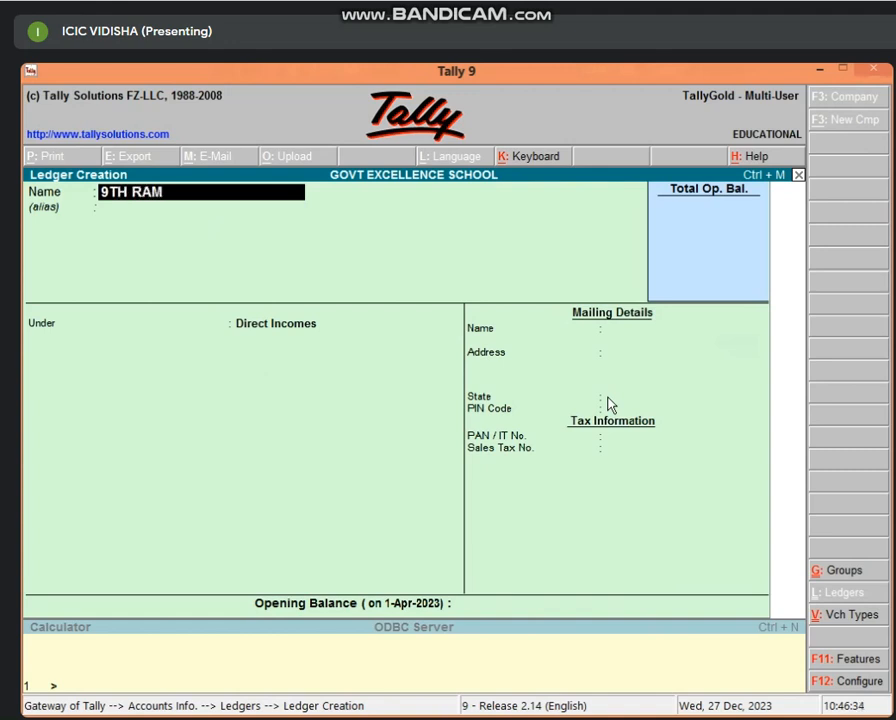
Step: Complete the class-9 ledger with phone-number and VIDISHA aliases under Direct Incomes, and save it
key("Return")
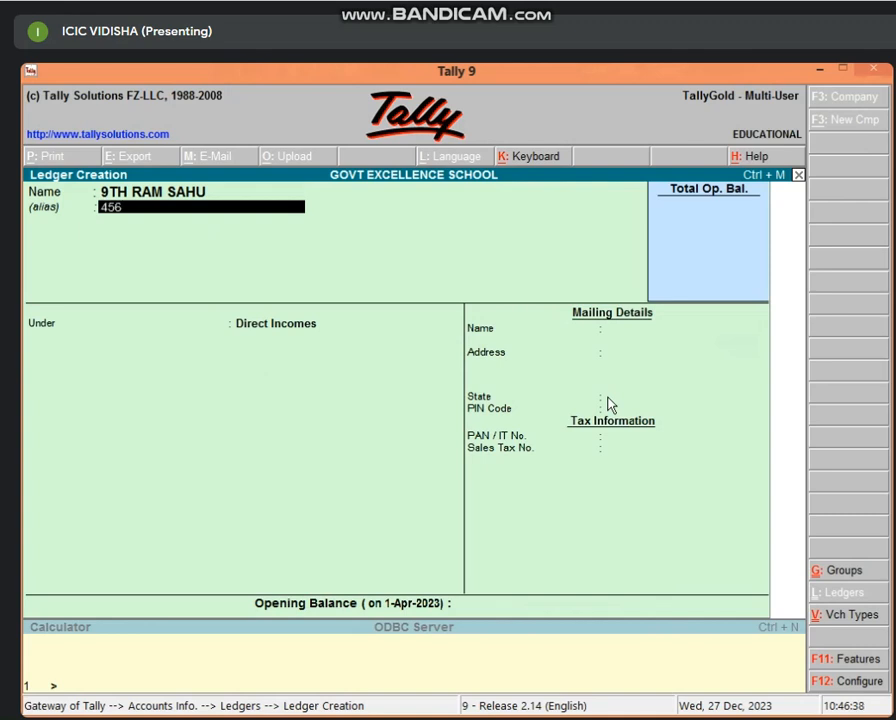
key("Return")
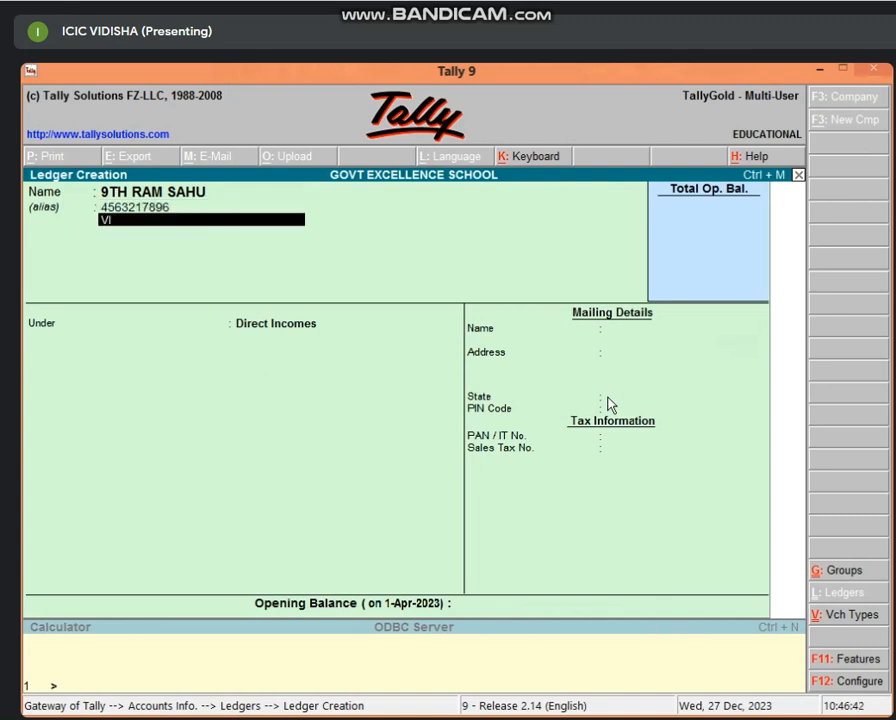
key("Return")
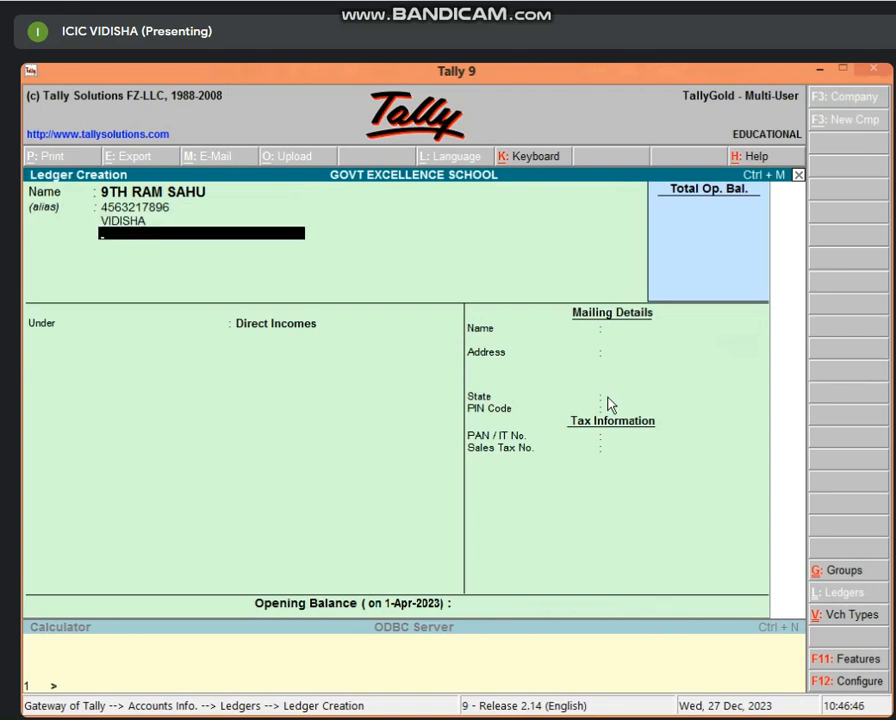
key("Return")
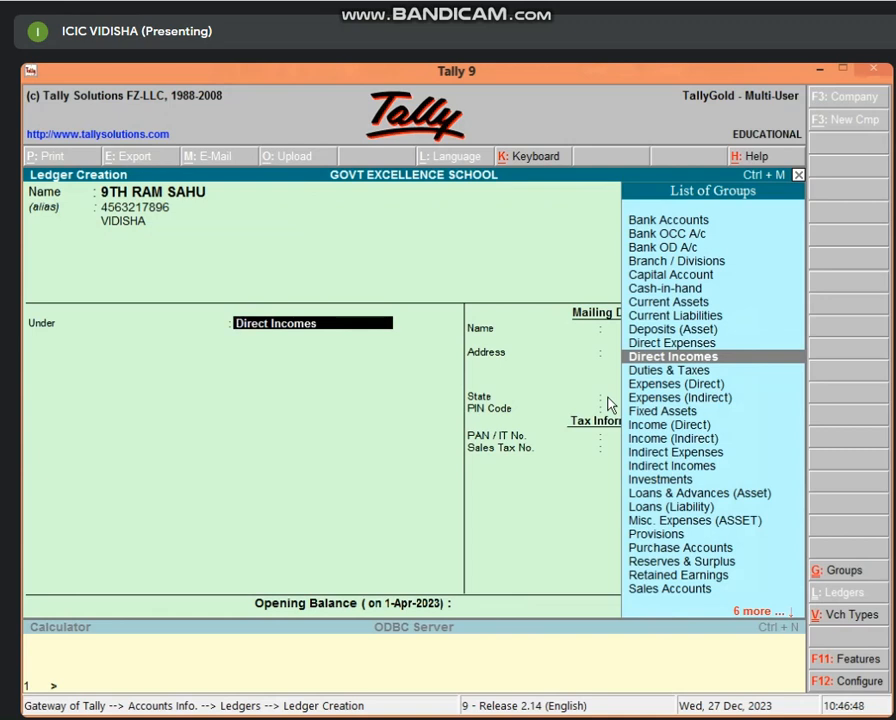
key("Return")
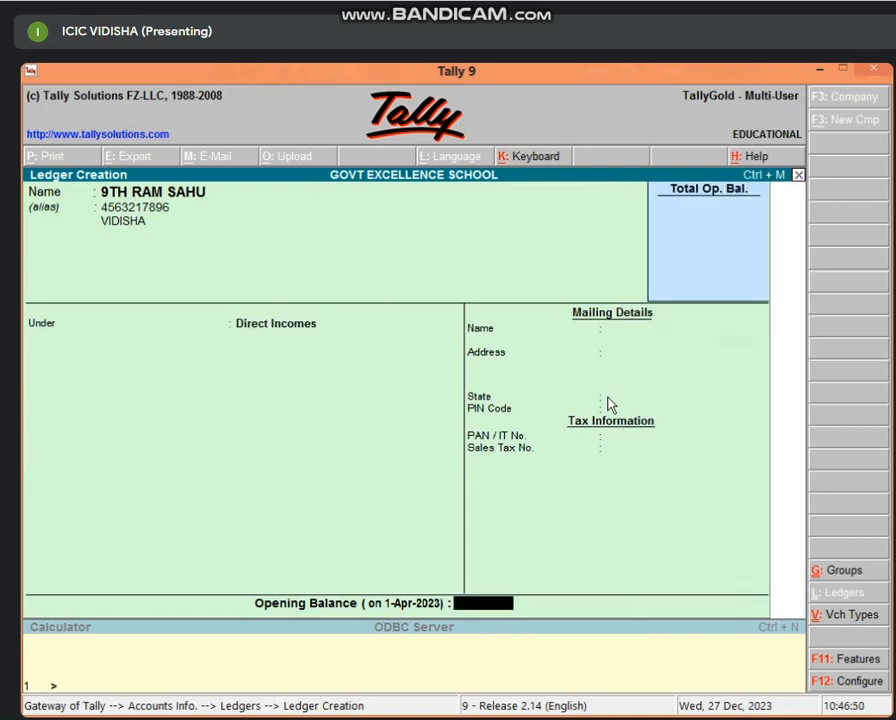
key("Return")
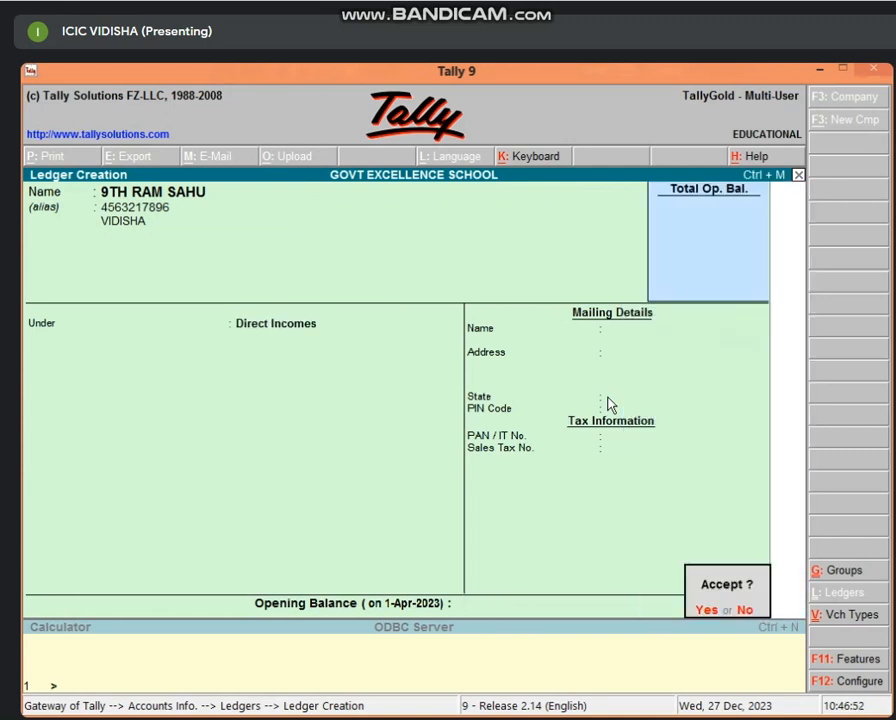
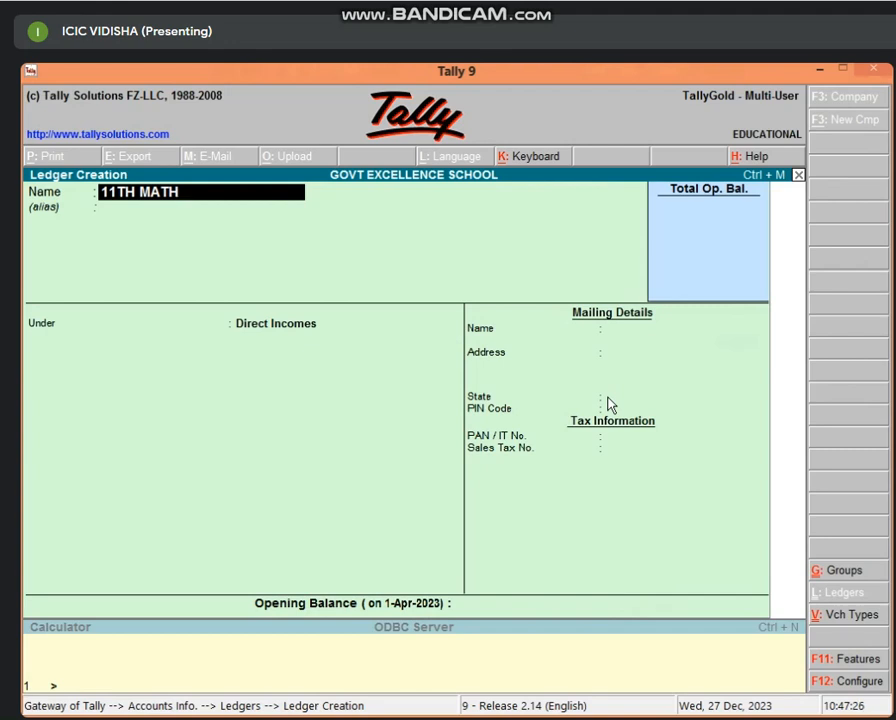
Step: Start the class-11 maths student's ledger with a corrected name and a ten-digit number alias
key("Return")
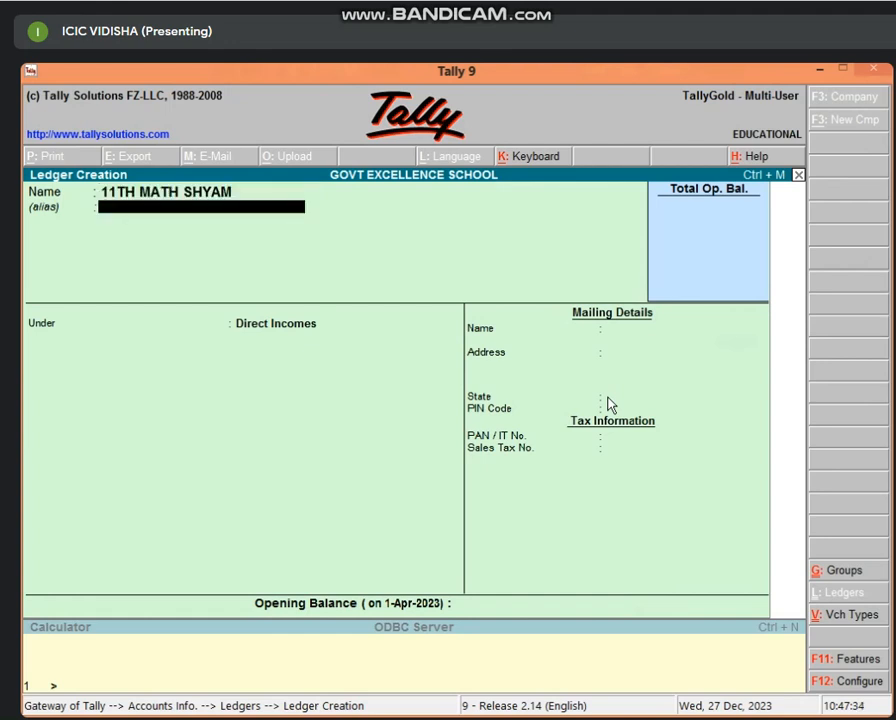
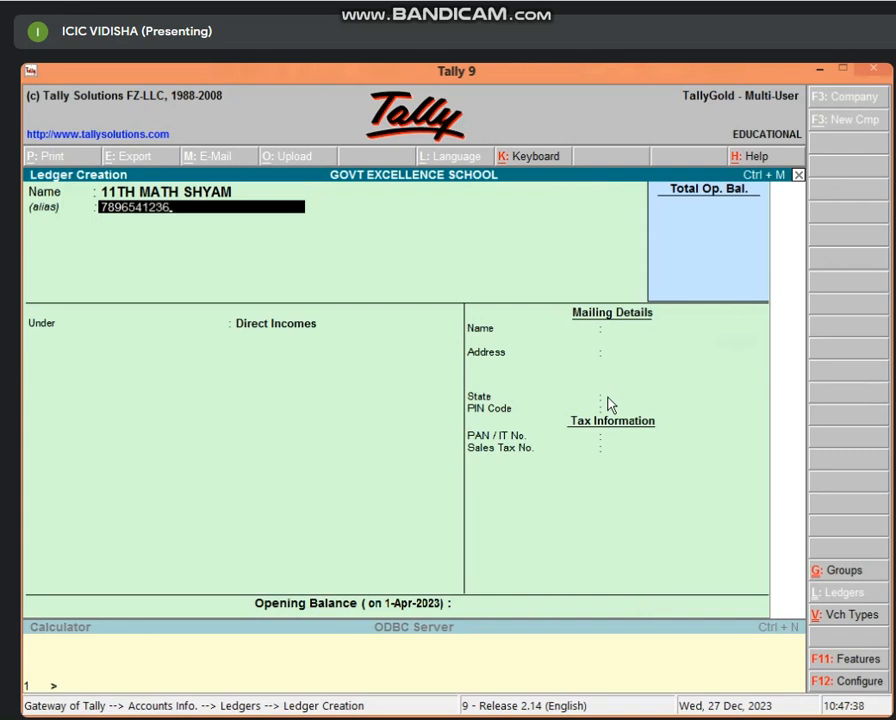
key("Return")
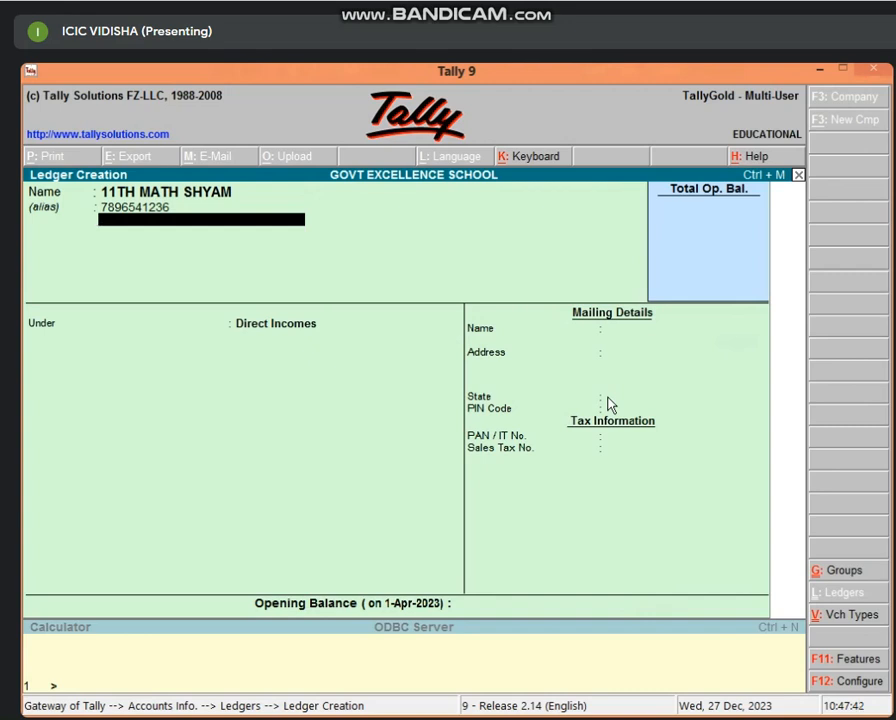
Step: Fix the duplicate VIDISHA alias as 'VIDISHA 2' and keep Direct Incomes as the group
type("VIDISHA")
key("Return")
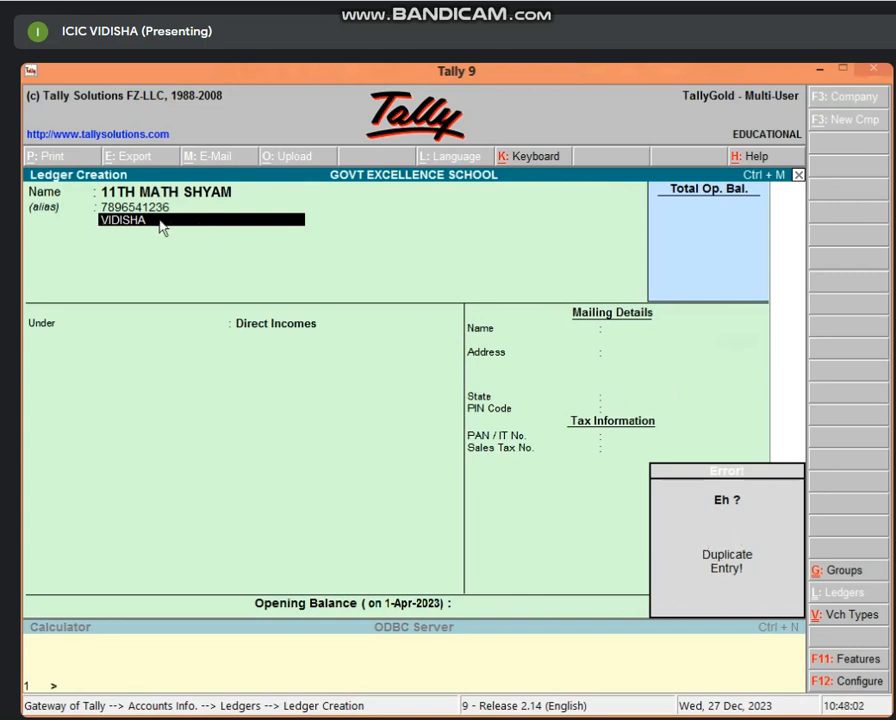
key("Up")
key("Return")
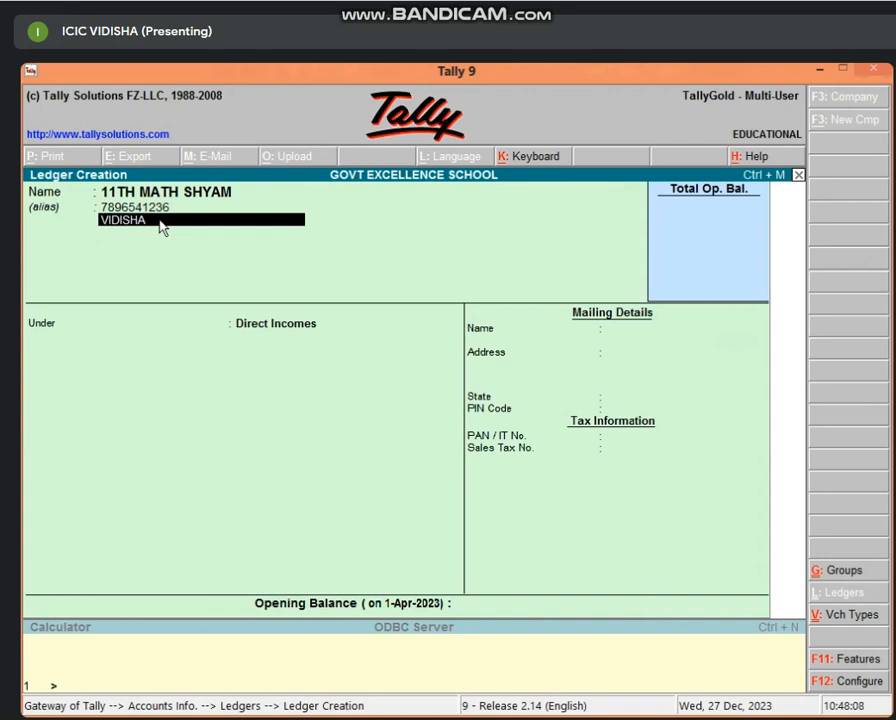
type("VIDISHA")
type("2")
key("Return")
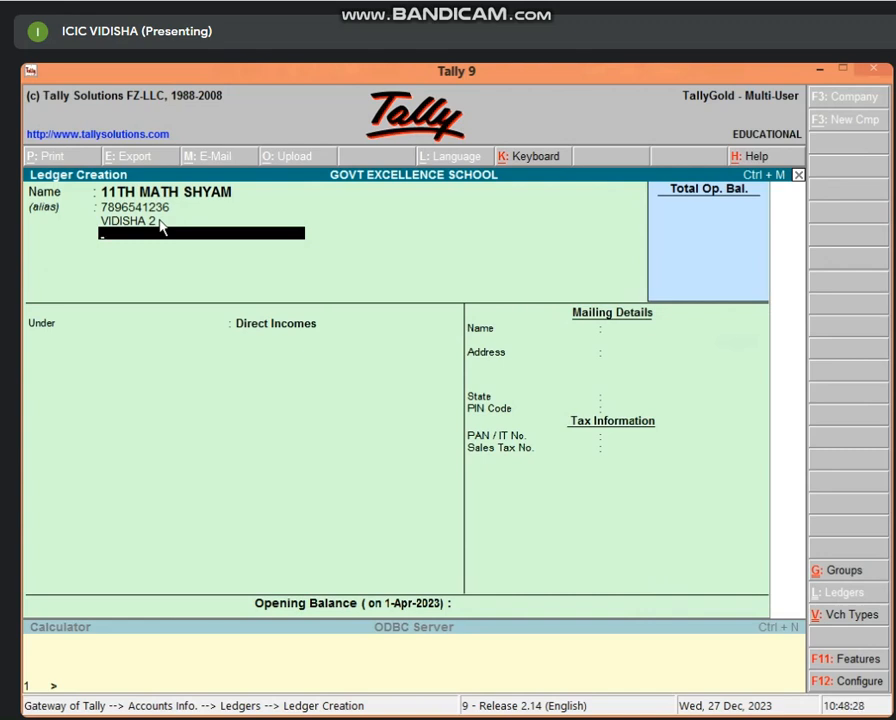
key("Return")
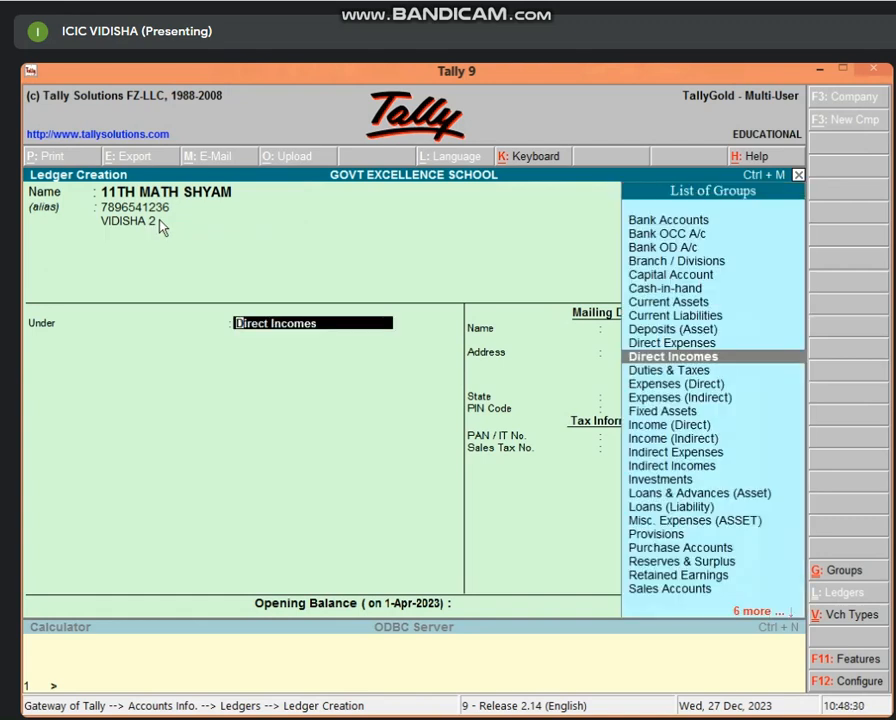
key("Return")
key("Return")
key("Return")
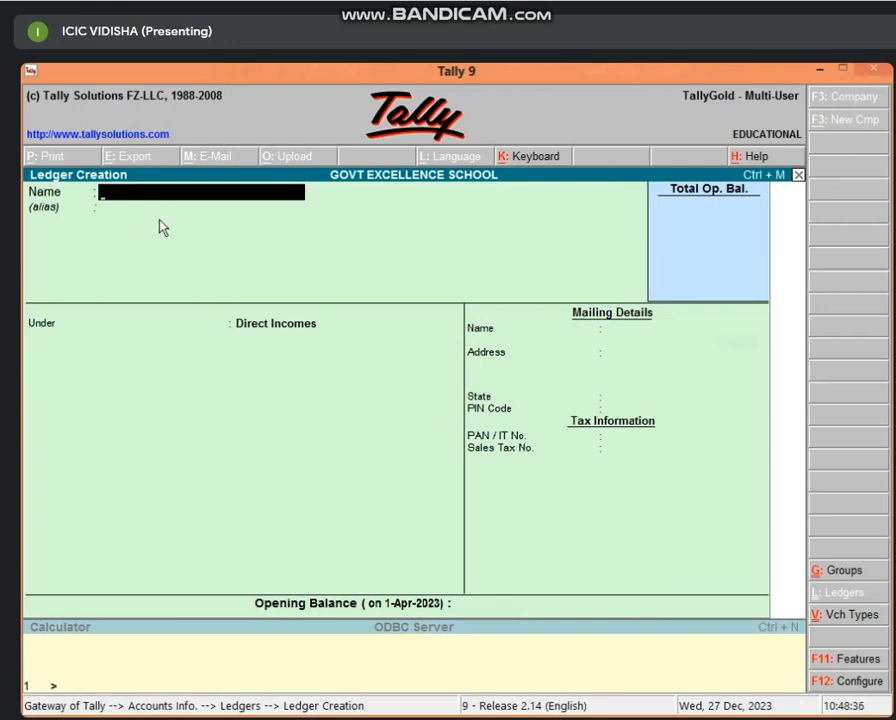
Step: Quit ledger creation to the Gateway of Tally, briefly reopening and abandoning an empty ledger form
key("Escape")
key("Return")
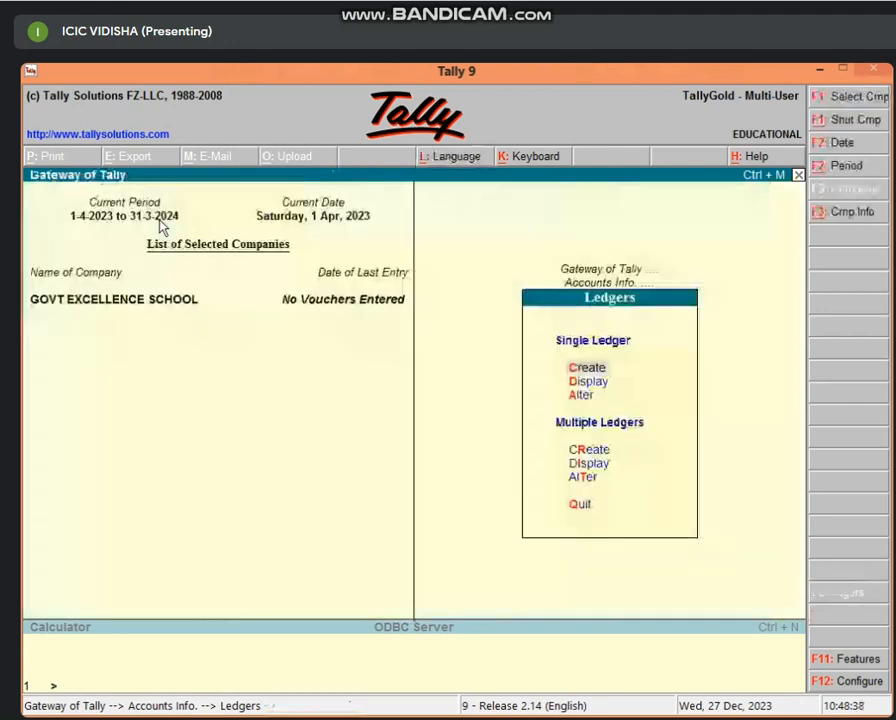
key("Escape")
key("Escape")
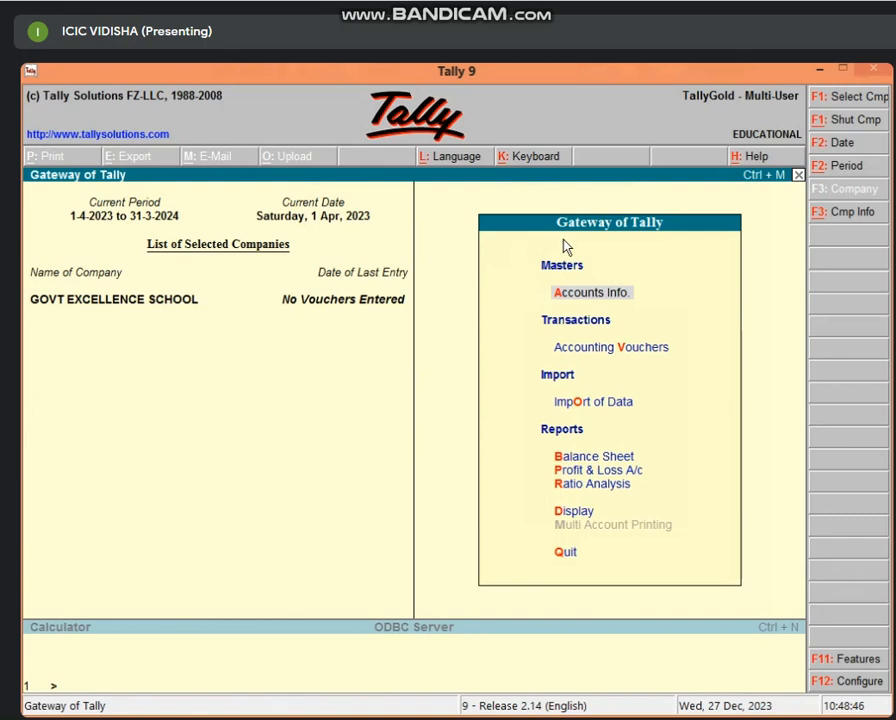
key("Return")
key("l")
key("Return")
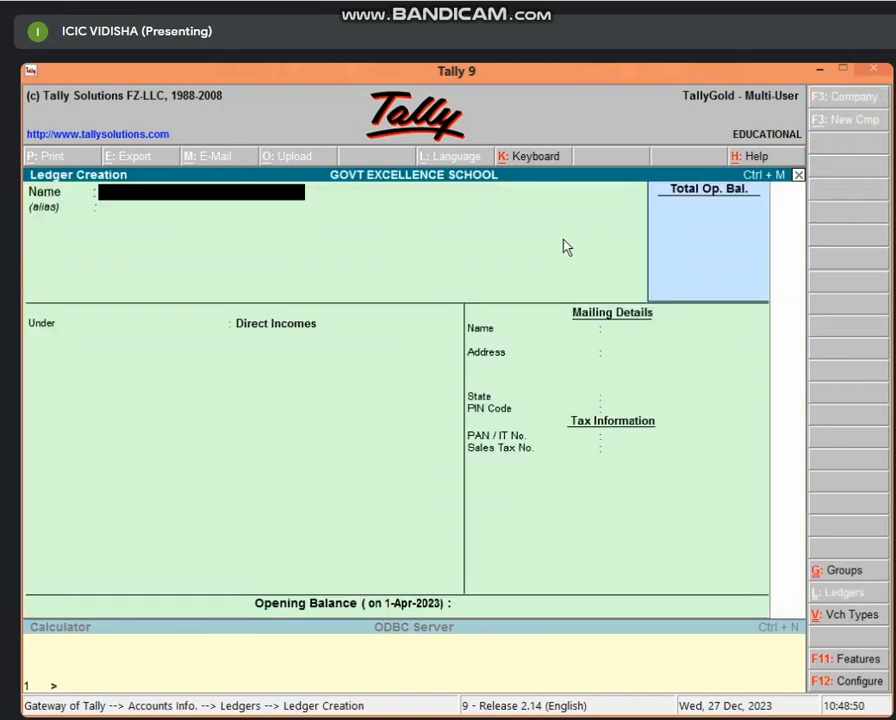
key("Escape")
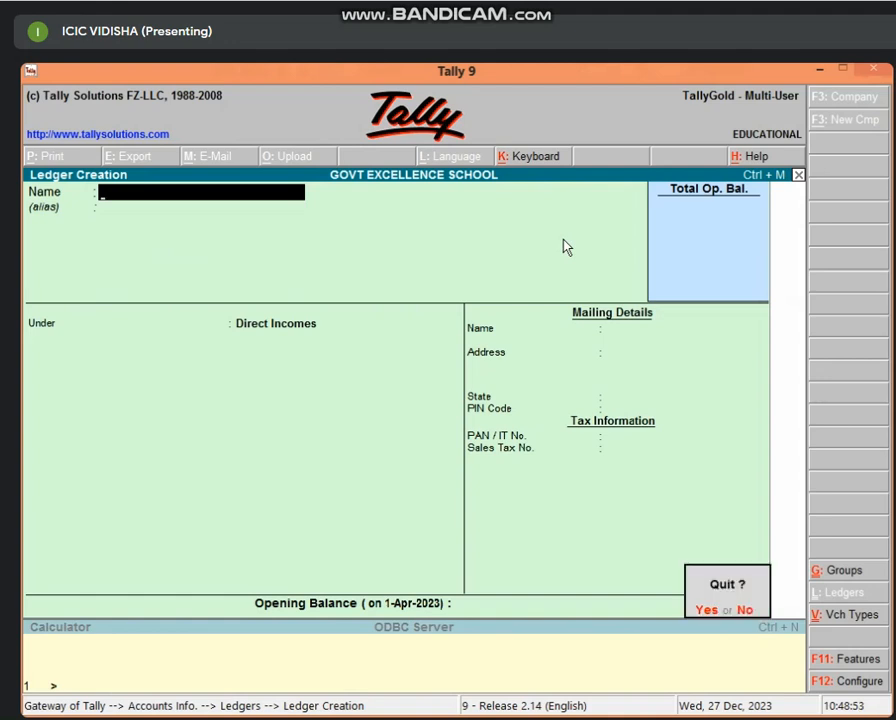
key("Return")
key("Escape")
key("Escape")
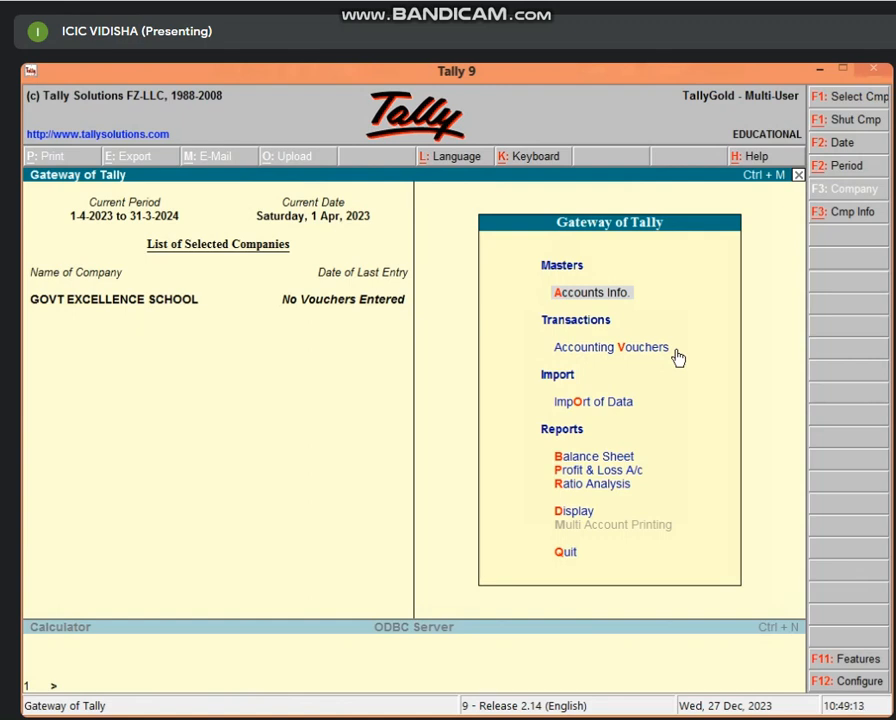
Step: Open Accounting Vouchers to start Payment voucher No. 1 dated 1-Apr-2023
left_click(620, 362)
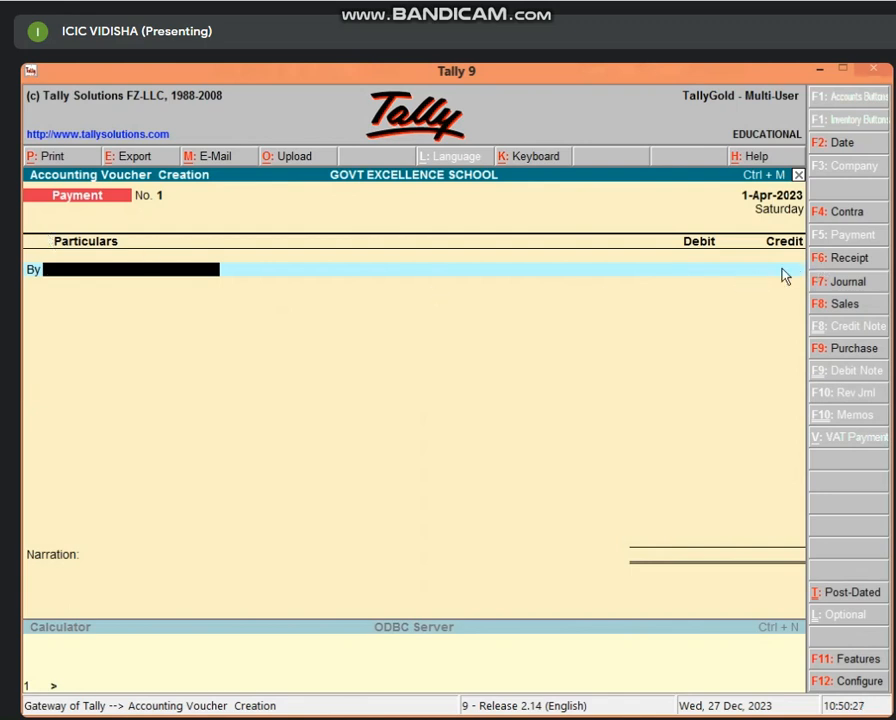
Step: Switch the voucher to Receipt No. 1 and enter 10 to pick the class-10 student's ledger
key("F6")
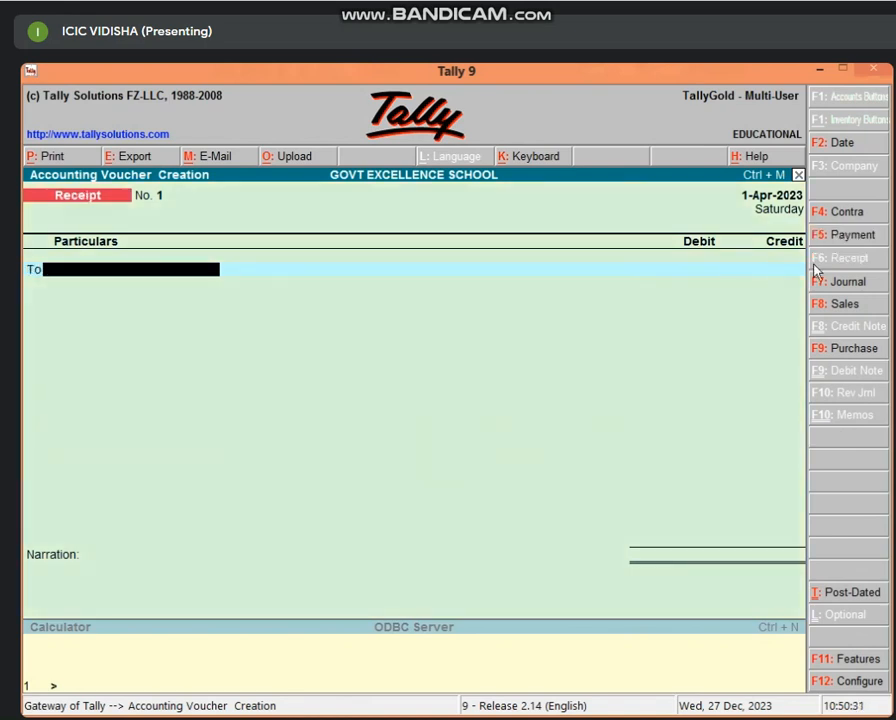
left_click(842, 233)
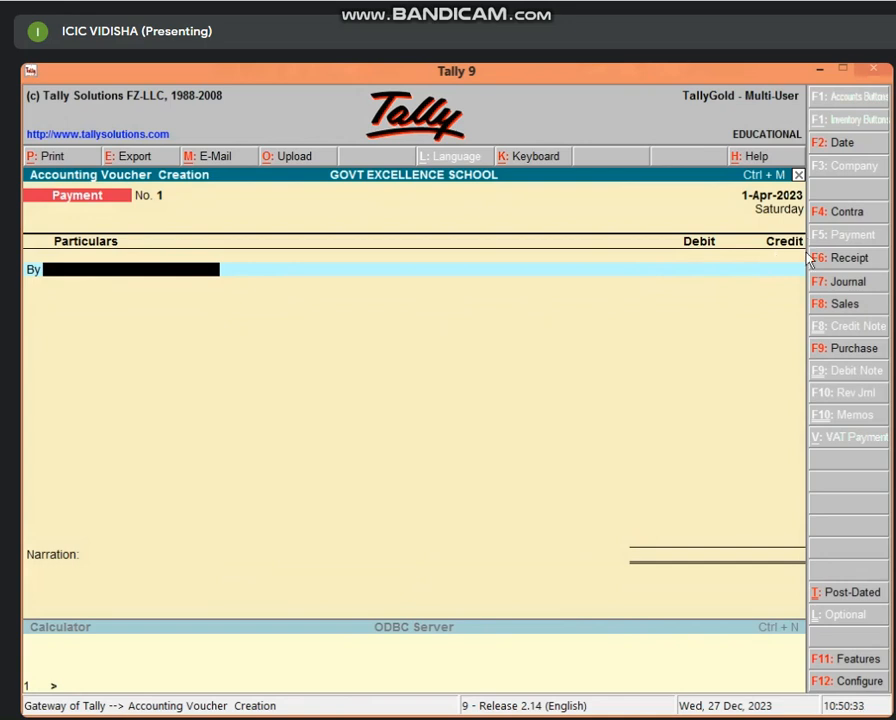
left_click(845, 259)
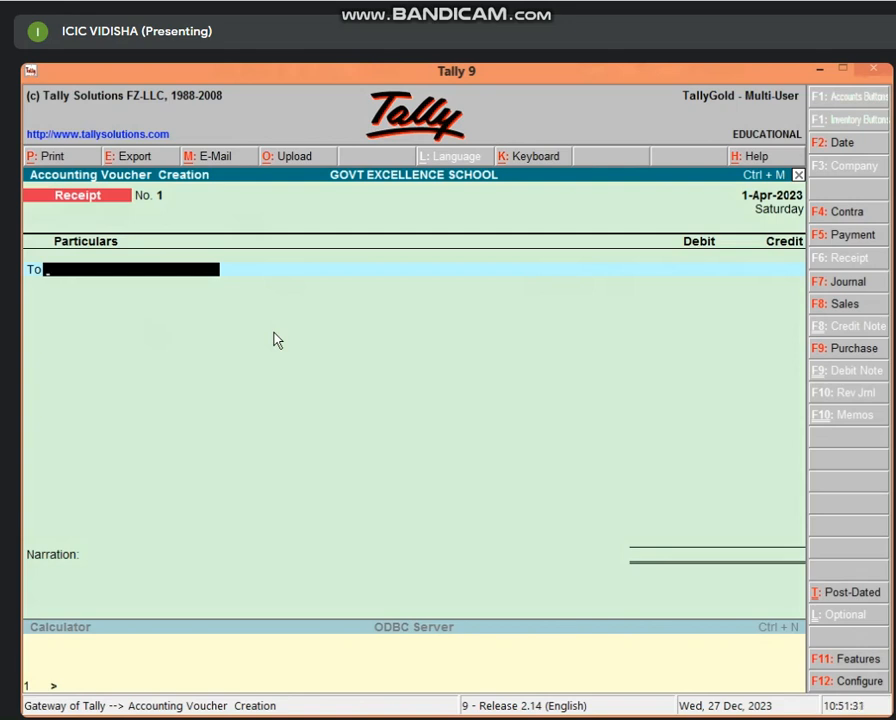
type("10")
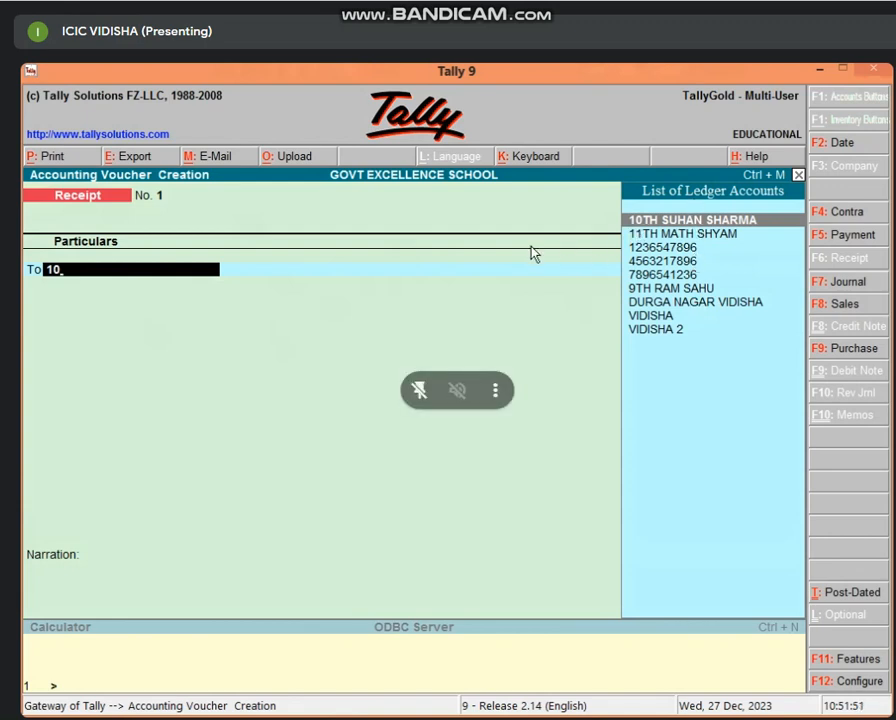
Step: Credit the class-10 student's ledger with 5,000.00 on the To line
key("Return")
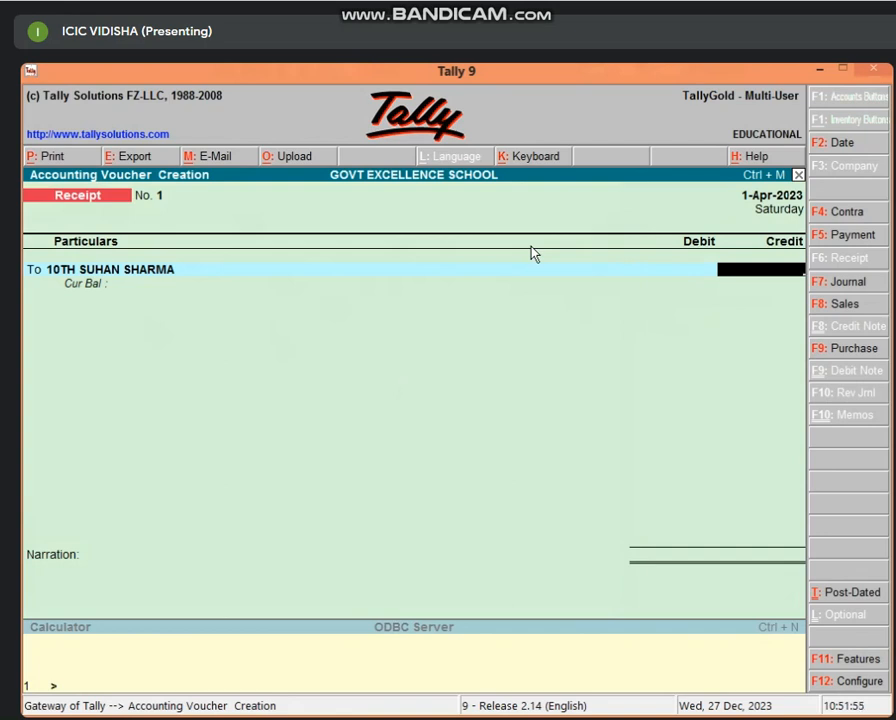
type("5000")
key("Return")
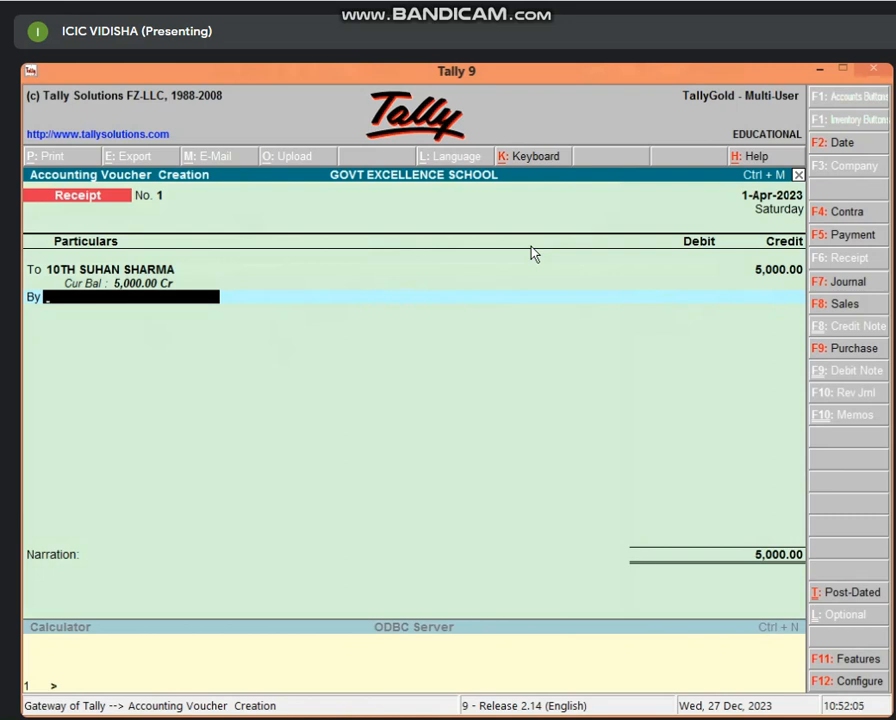
Step: Debit Cash 5,000.00 and enter the narration 'BEING FEES'
type("CAS")
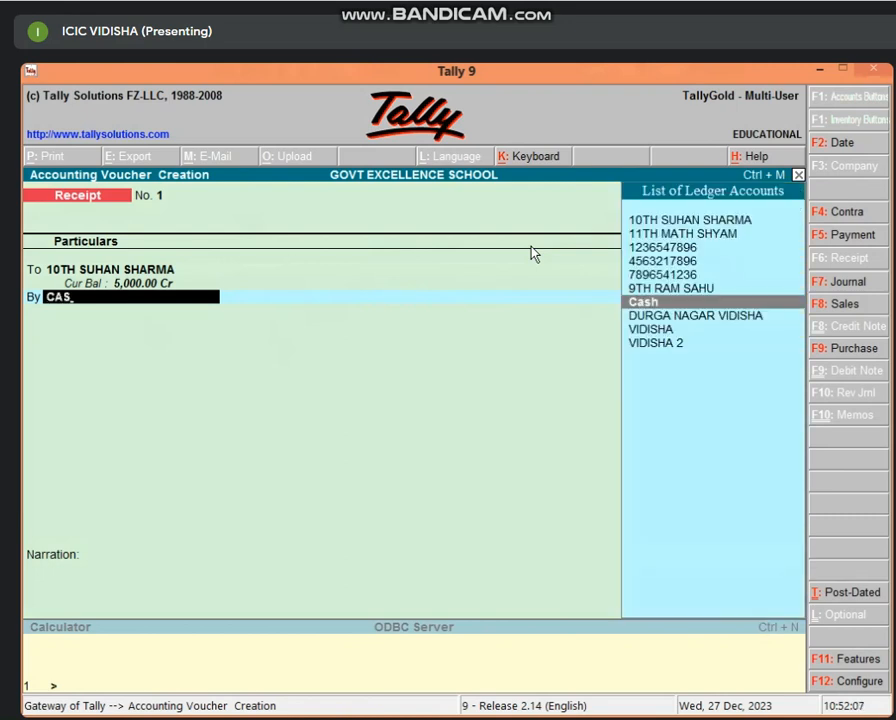
key("Return")
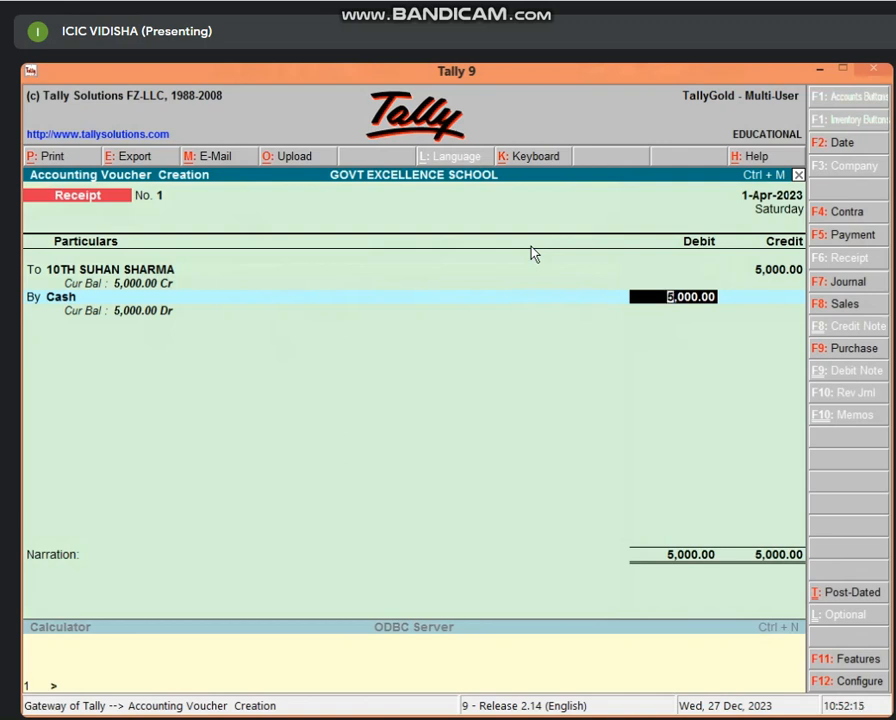
key("Return")
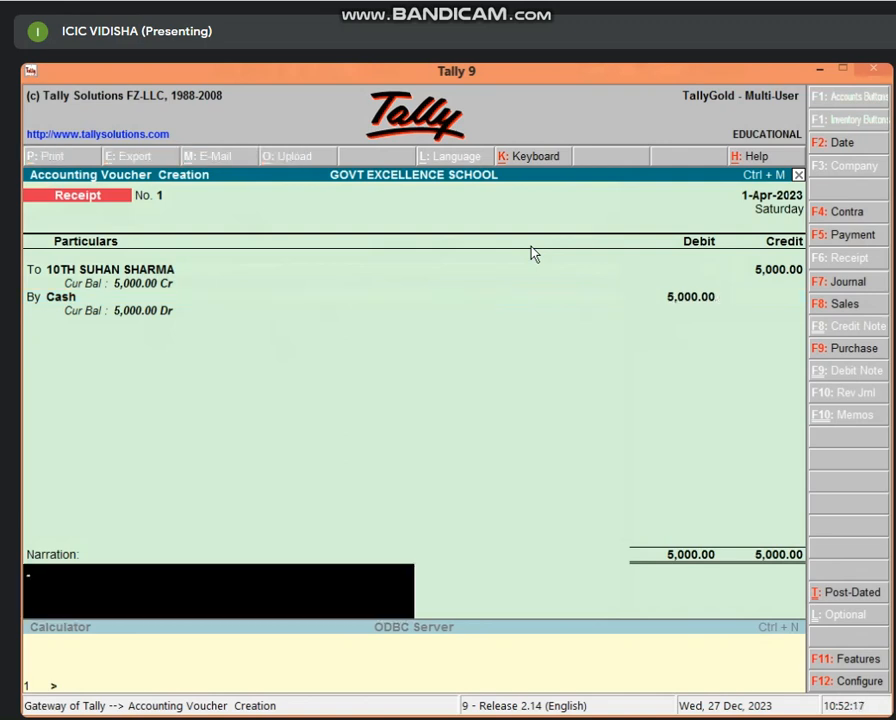
type("BEING FEES")
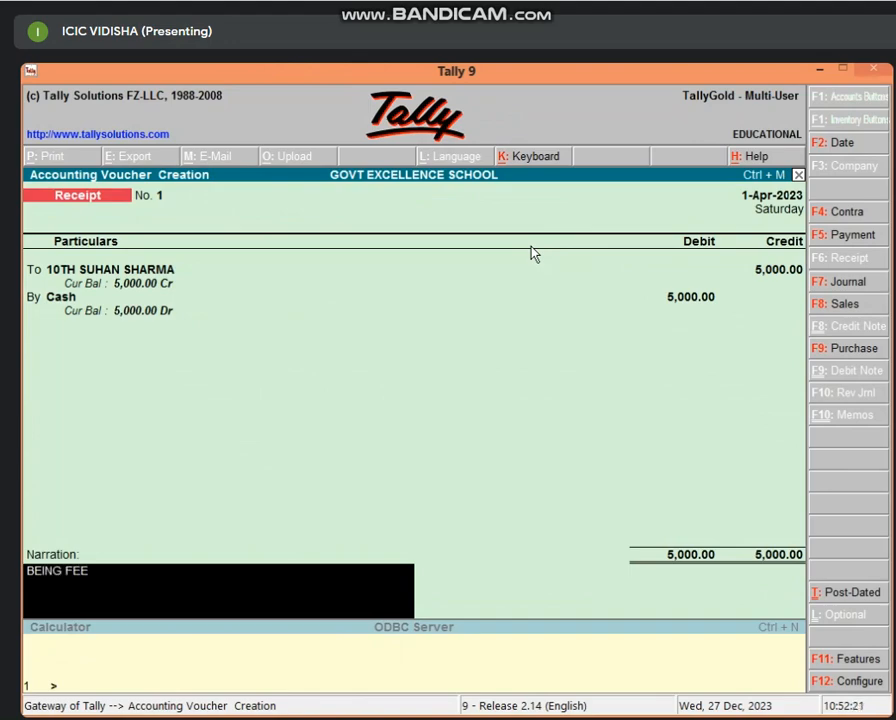